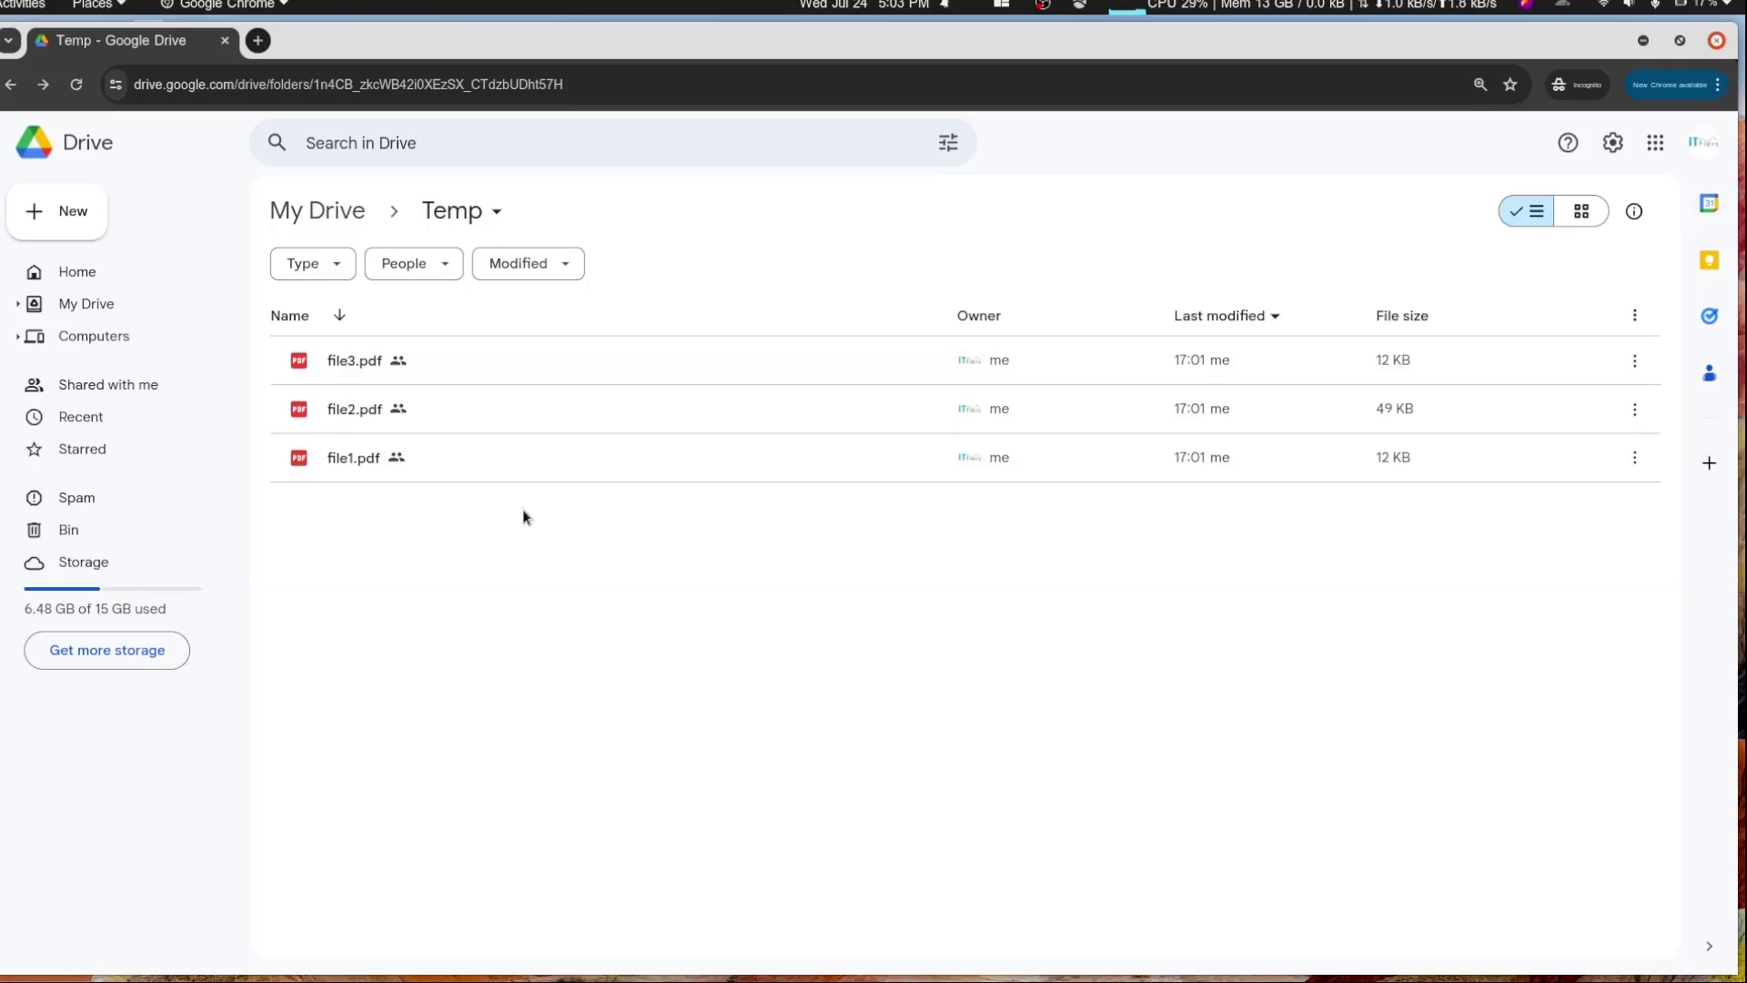
- Select all three PDFs in the Temp folder
click(545, 358)
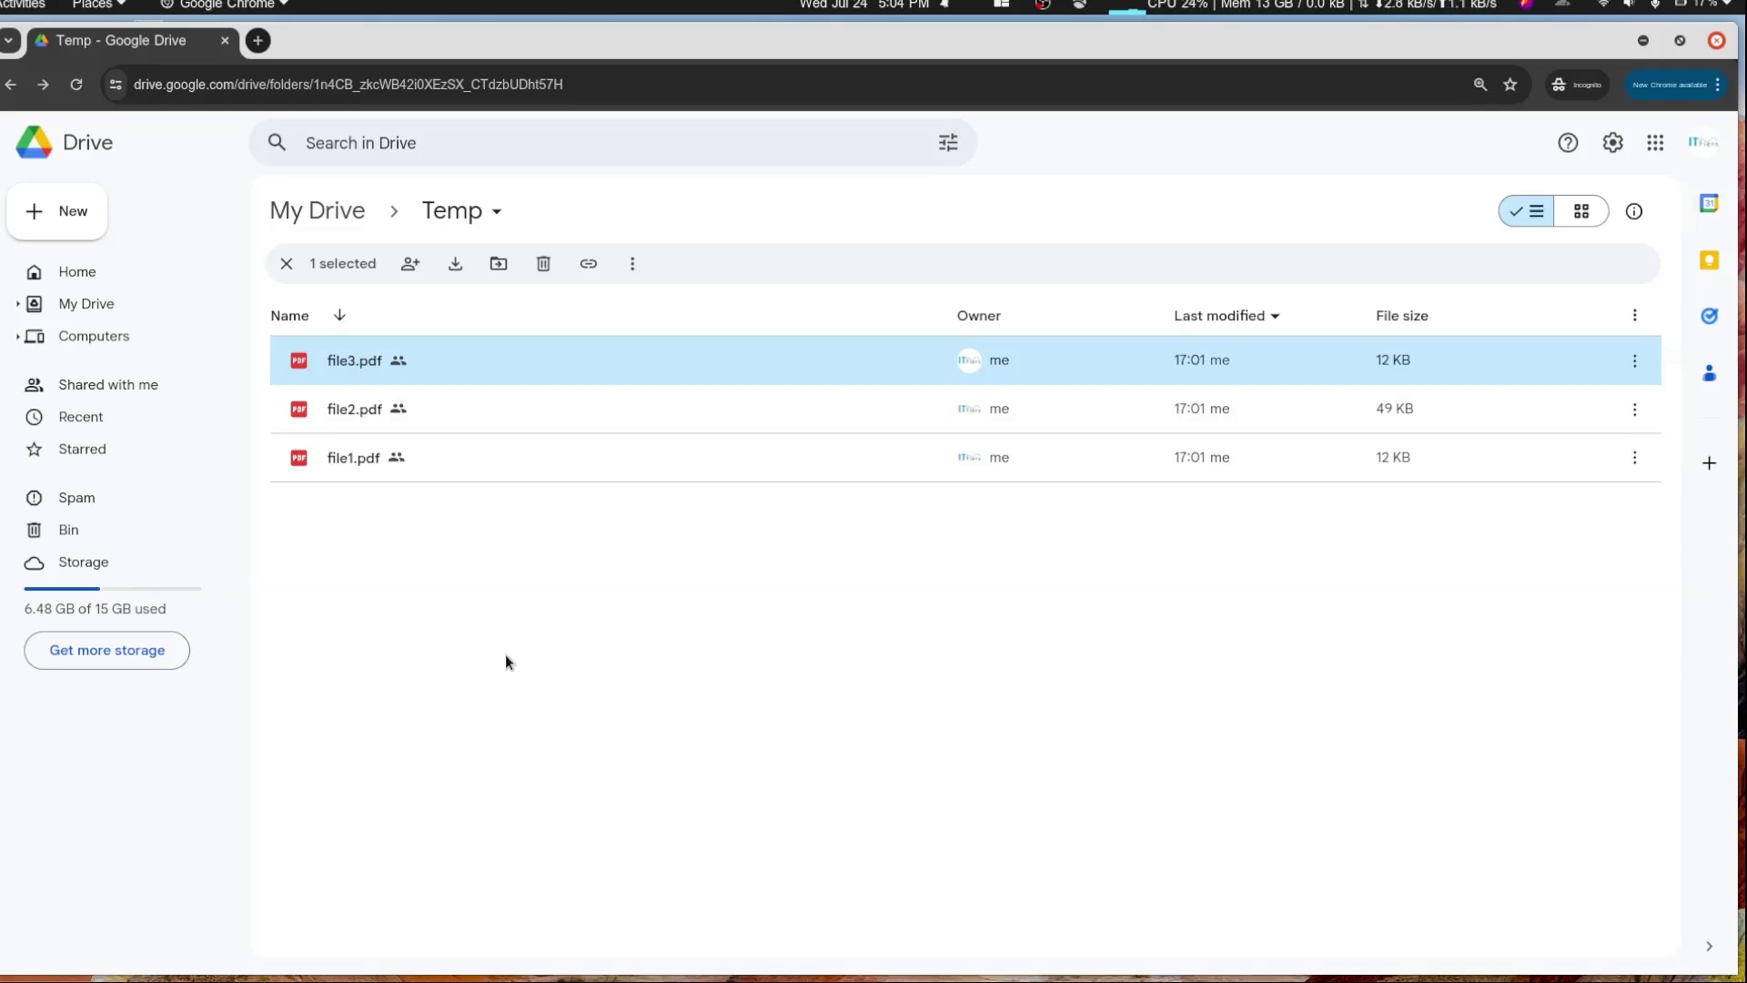
mouse_move(573, 407)
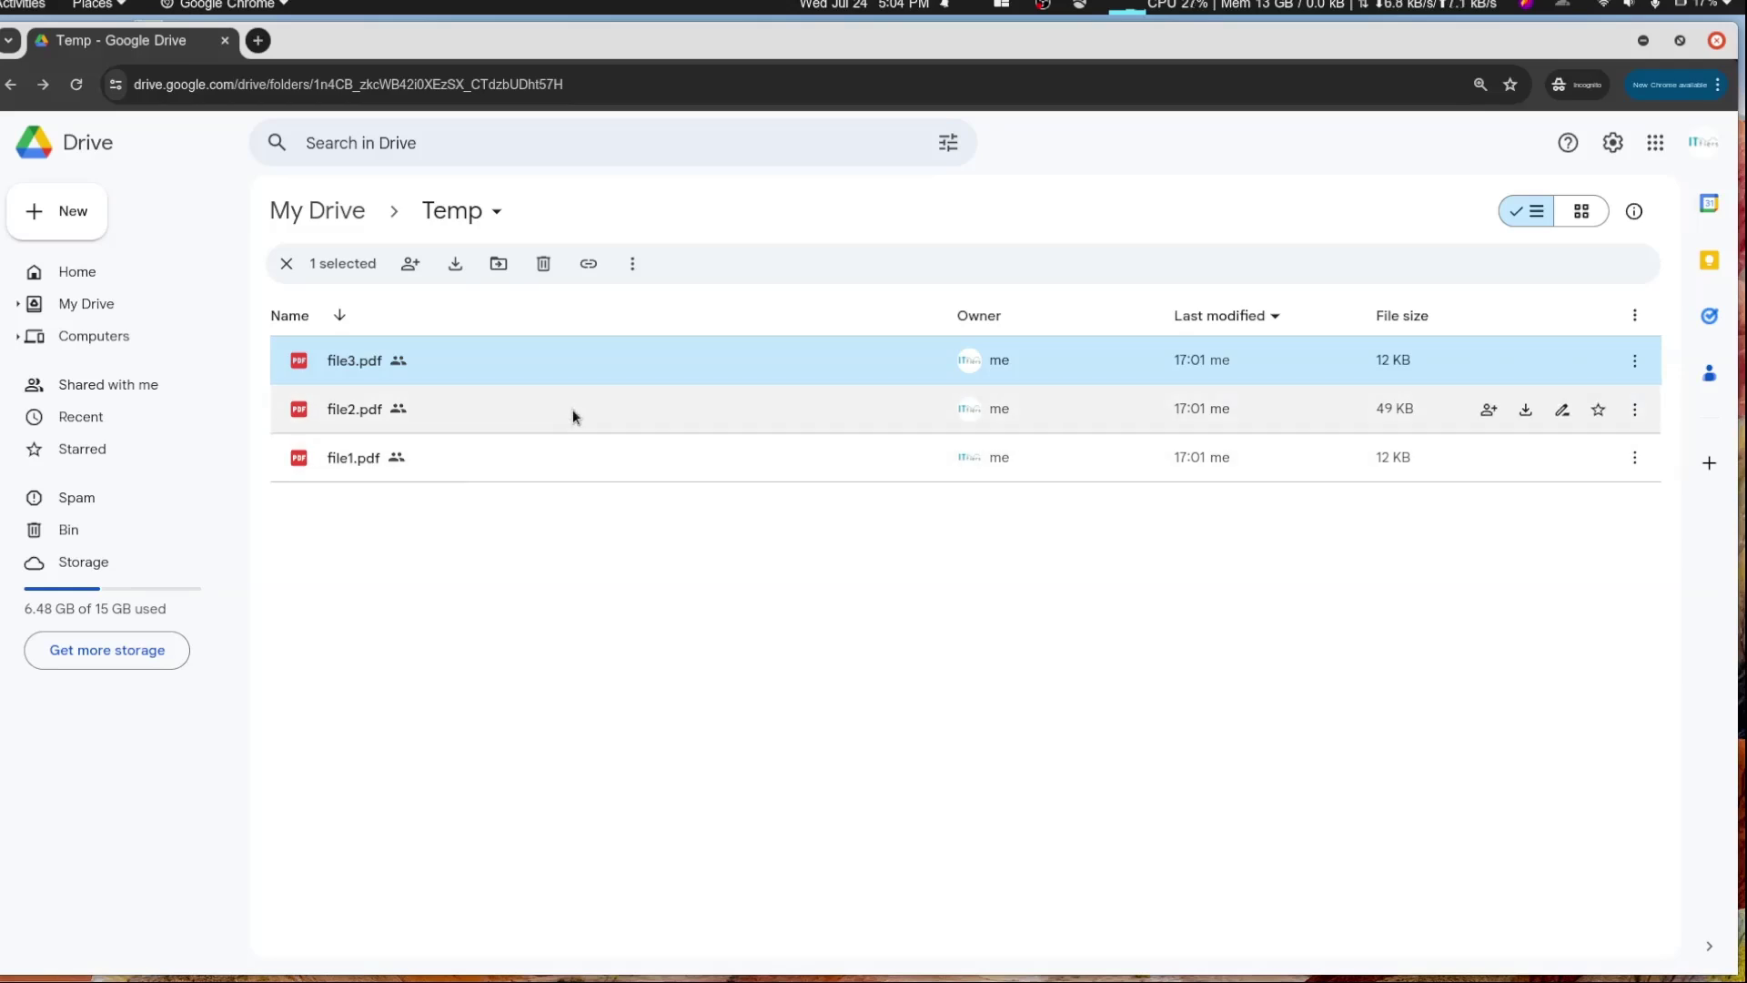
click(493, 572)
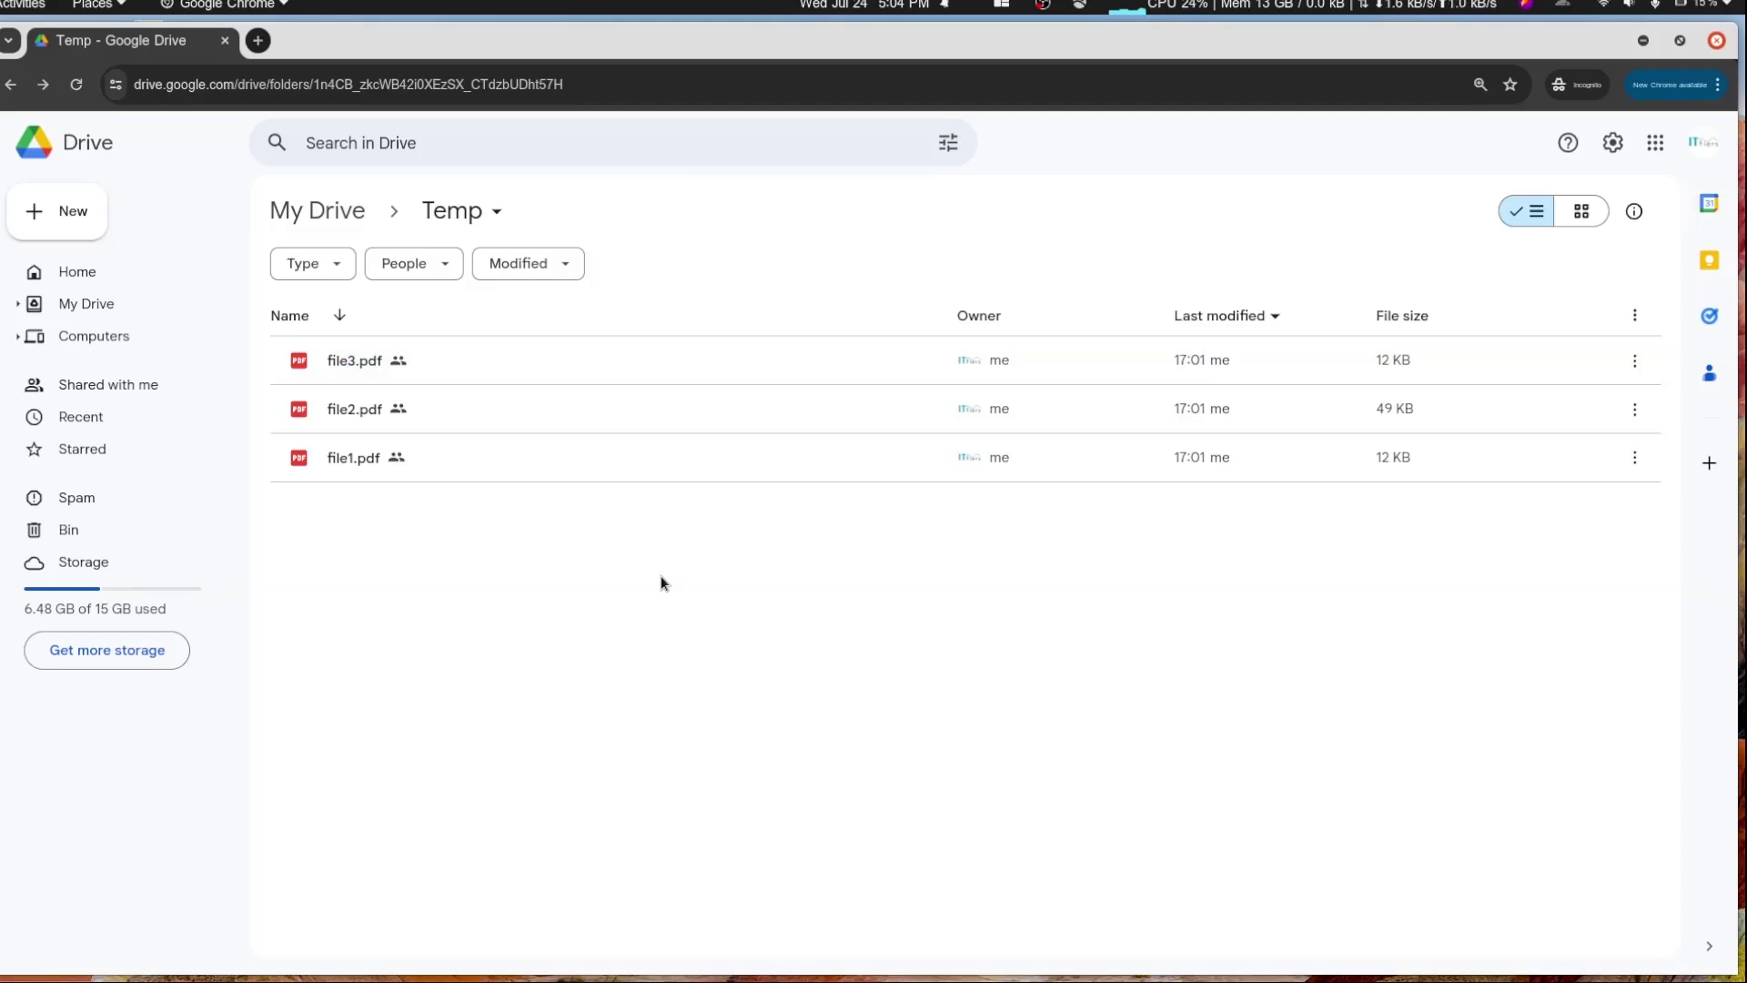
click(706, 516)
mouse_move(615, 362)
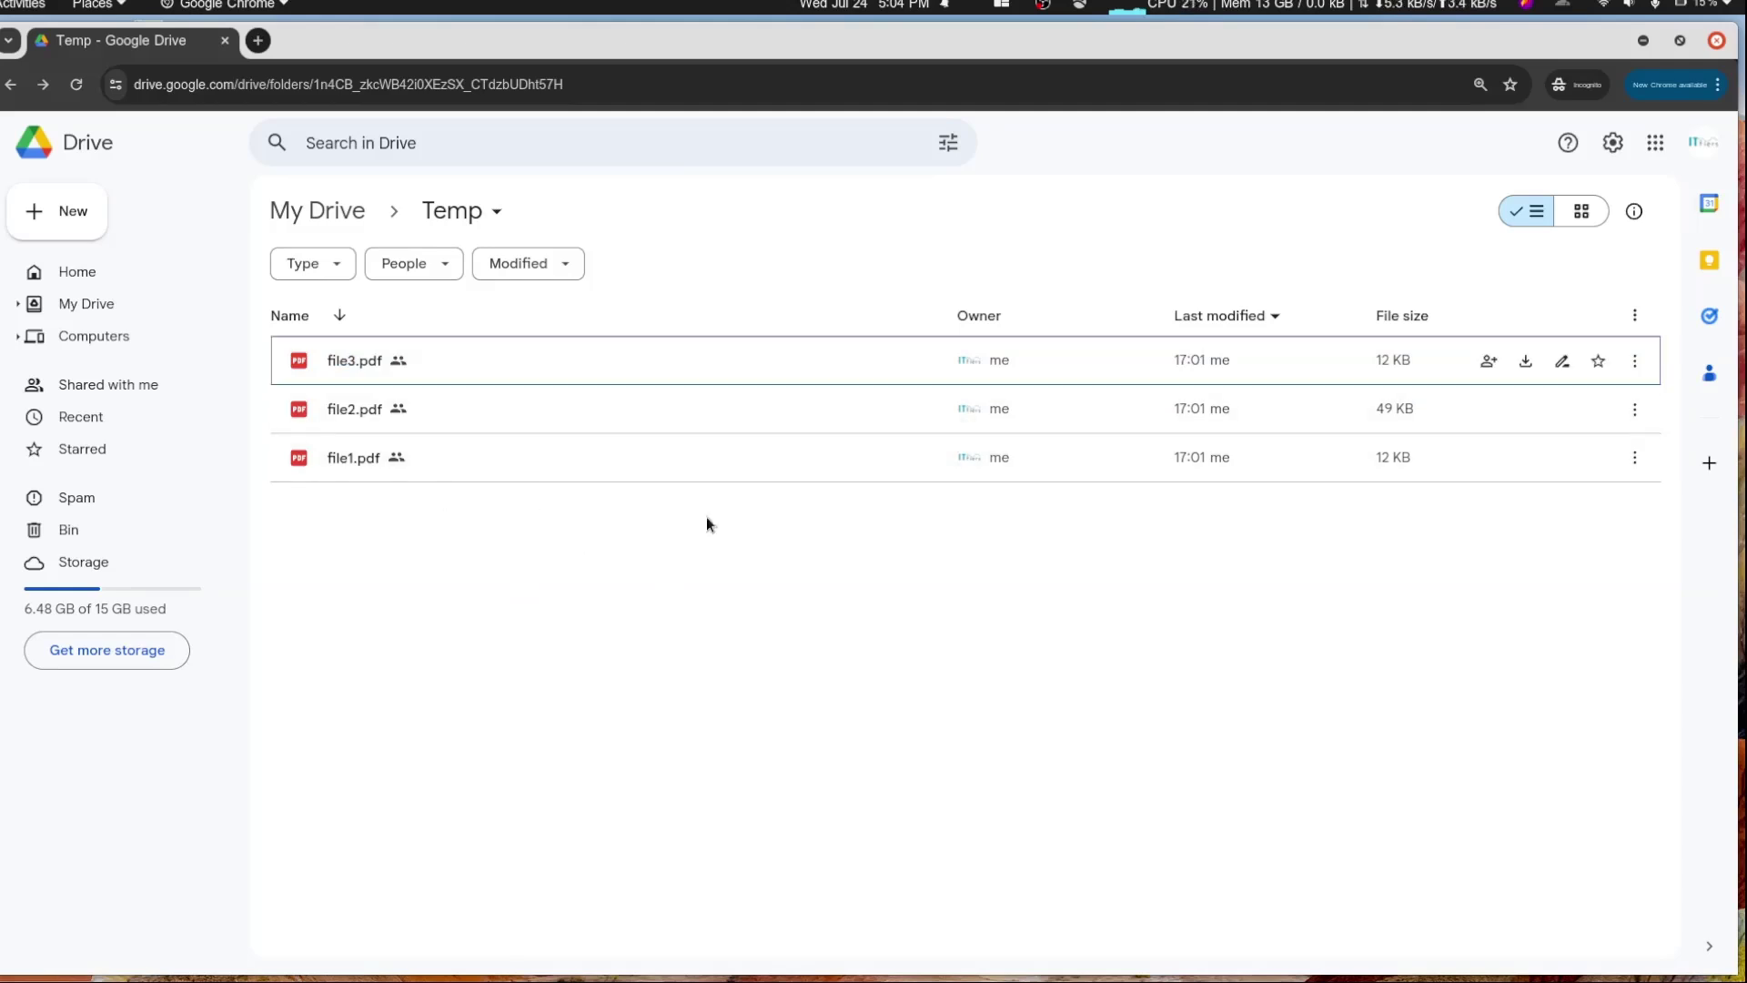
key(ctrl+a)
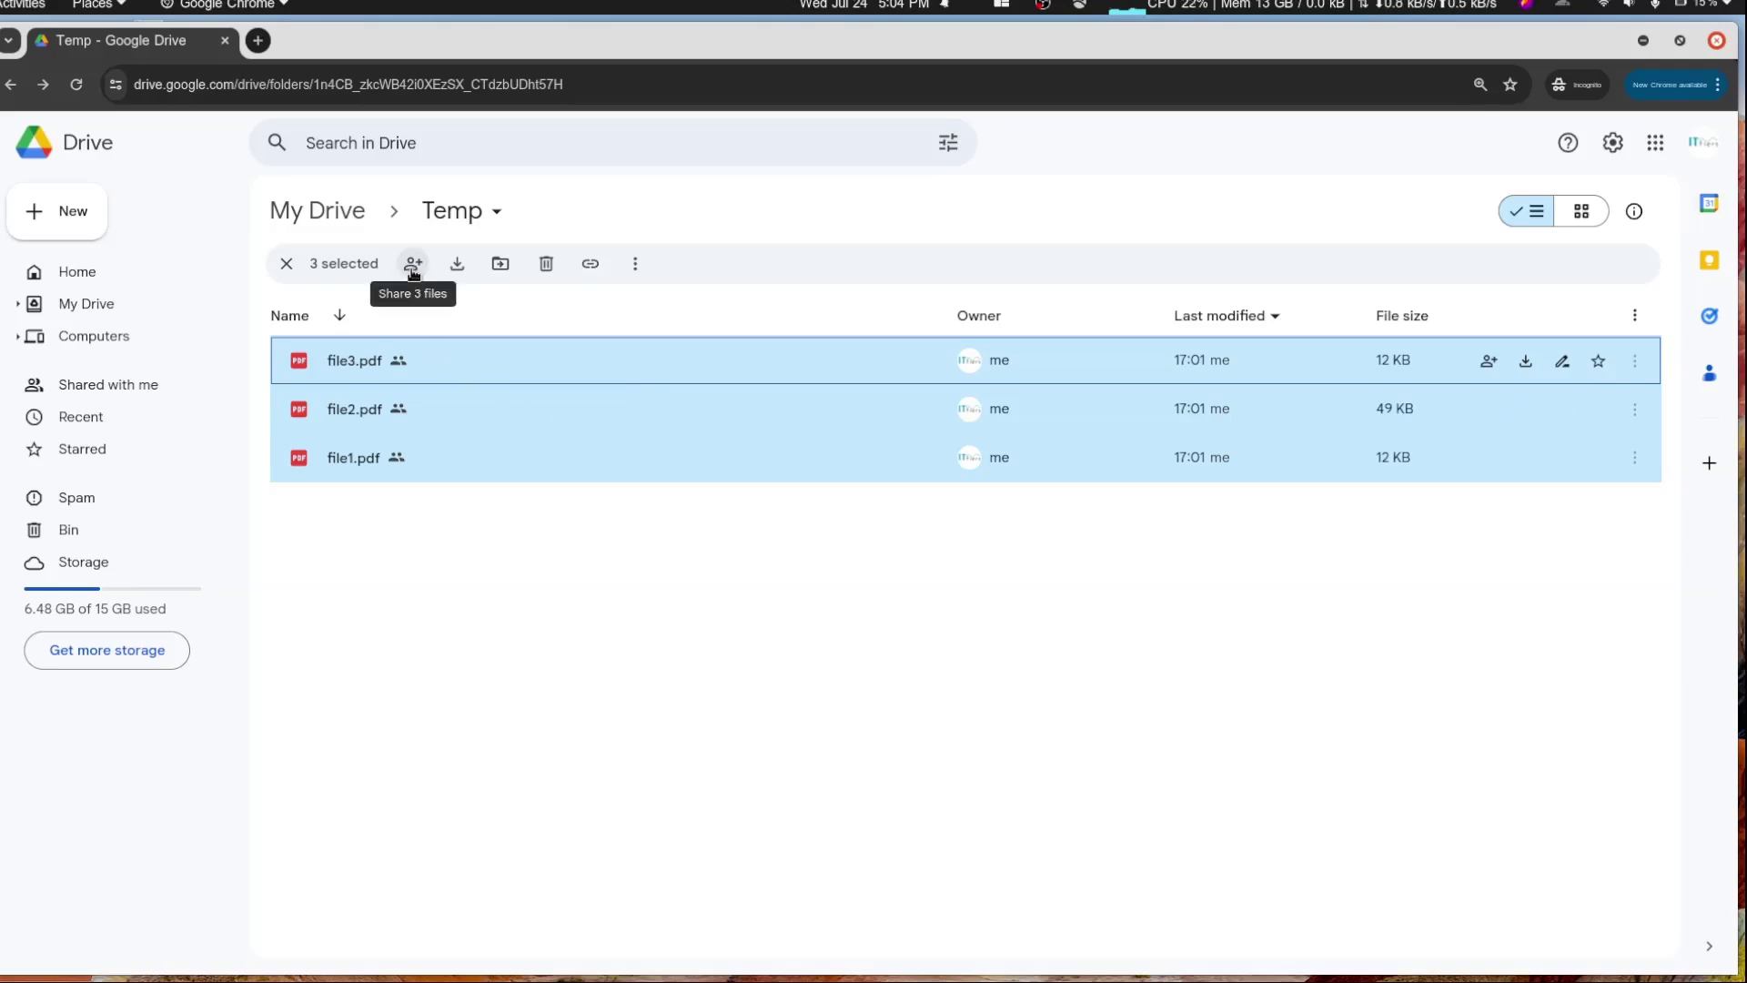
- Share the selected PDFs with the second account as Editor and send the invitation
click(413, 268)
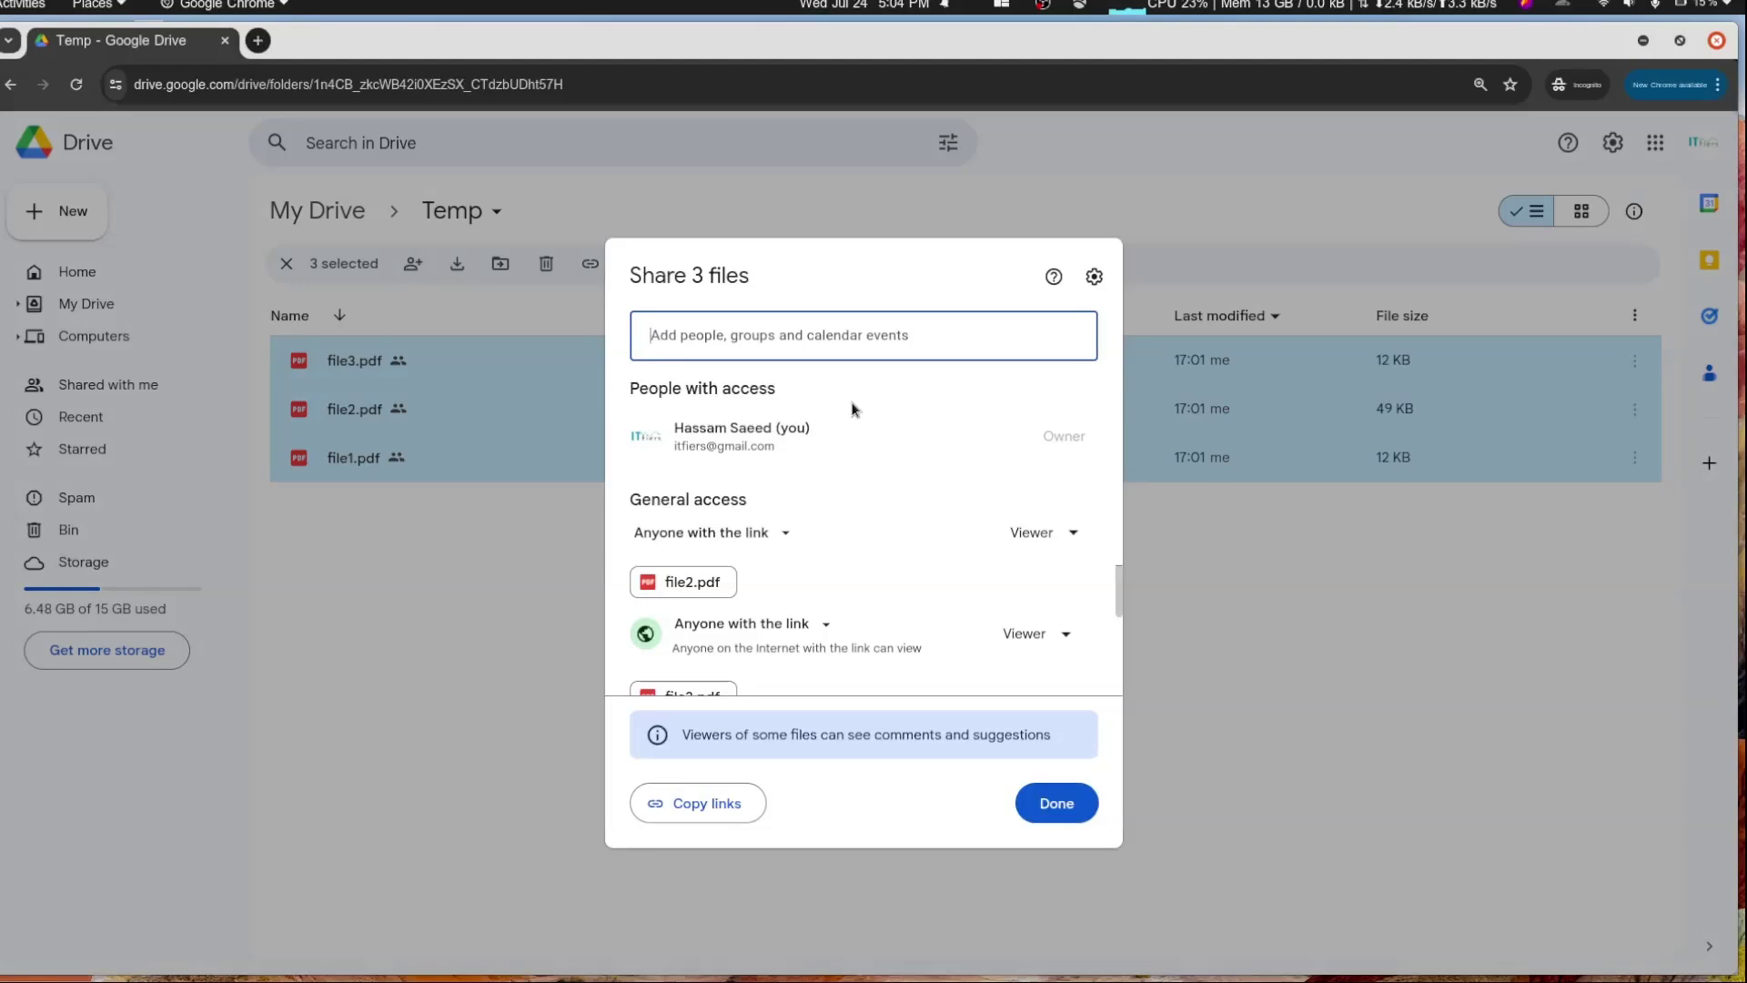
text(hassam Saeed)
click(852, 406)
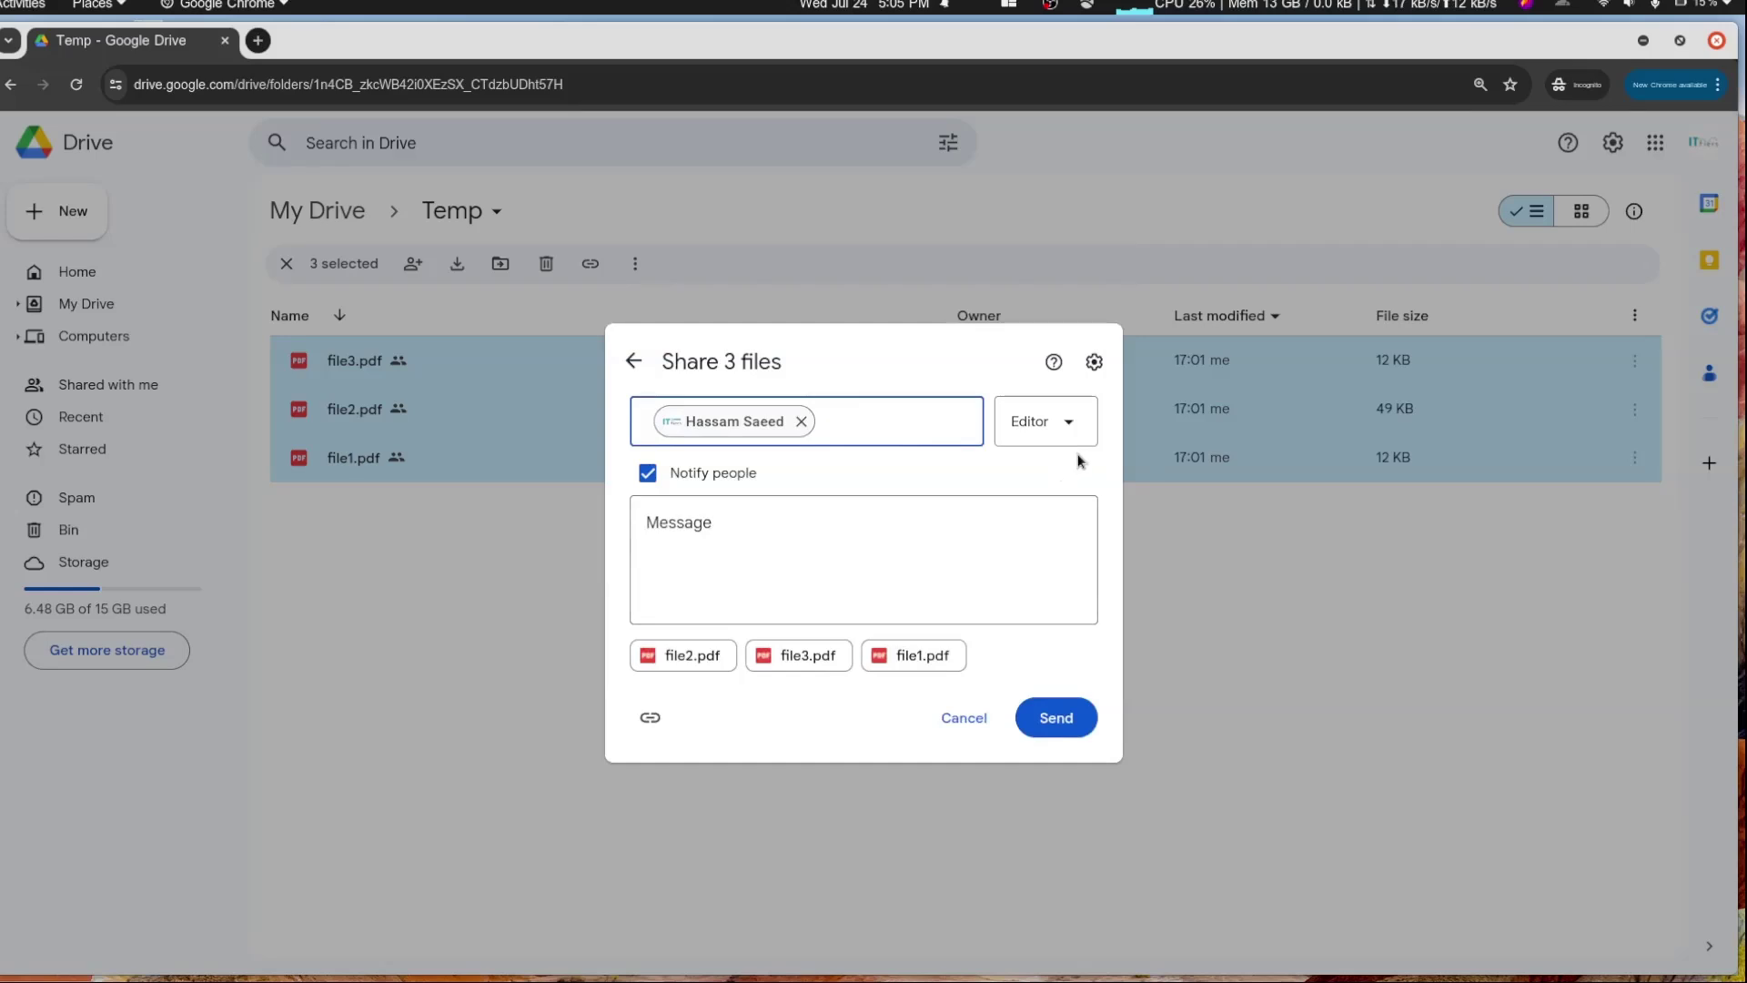
click(1053, 433)
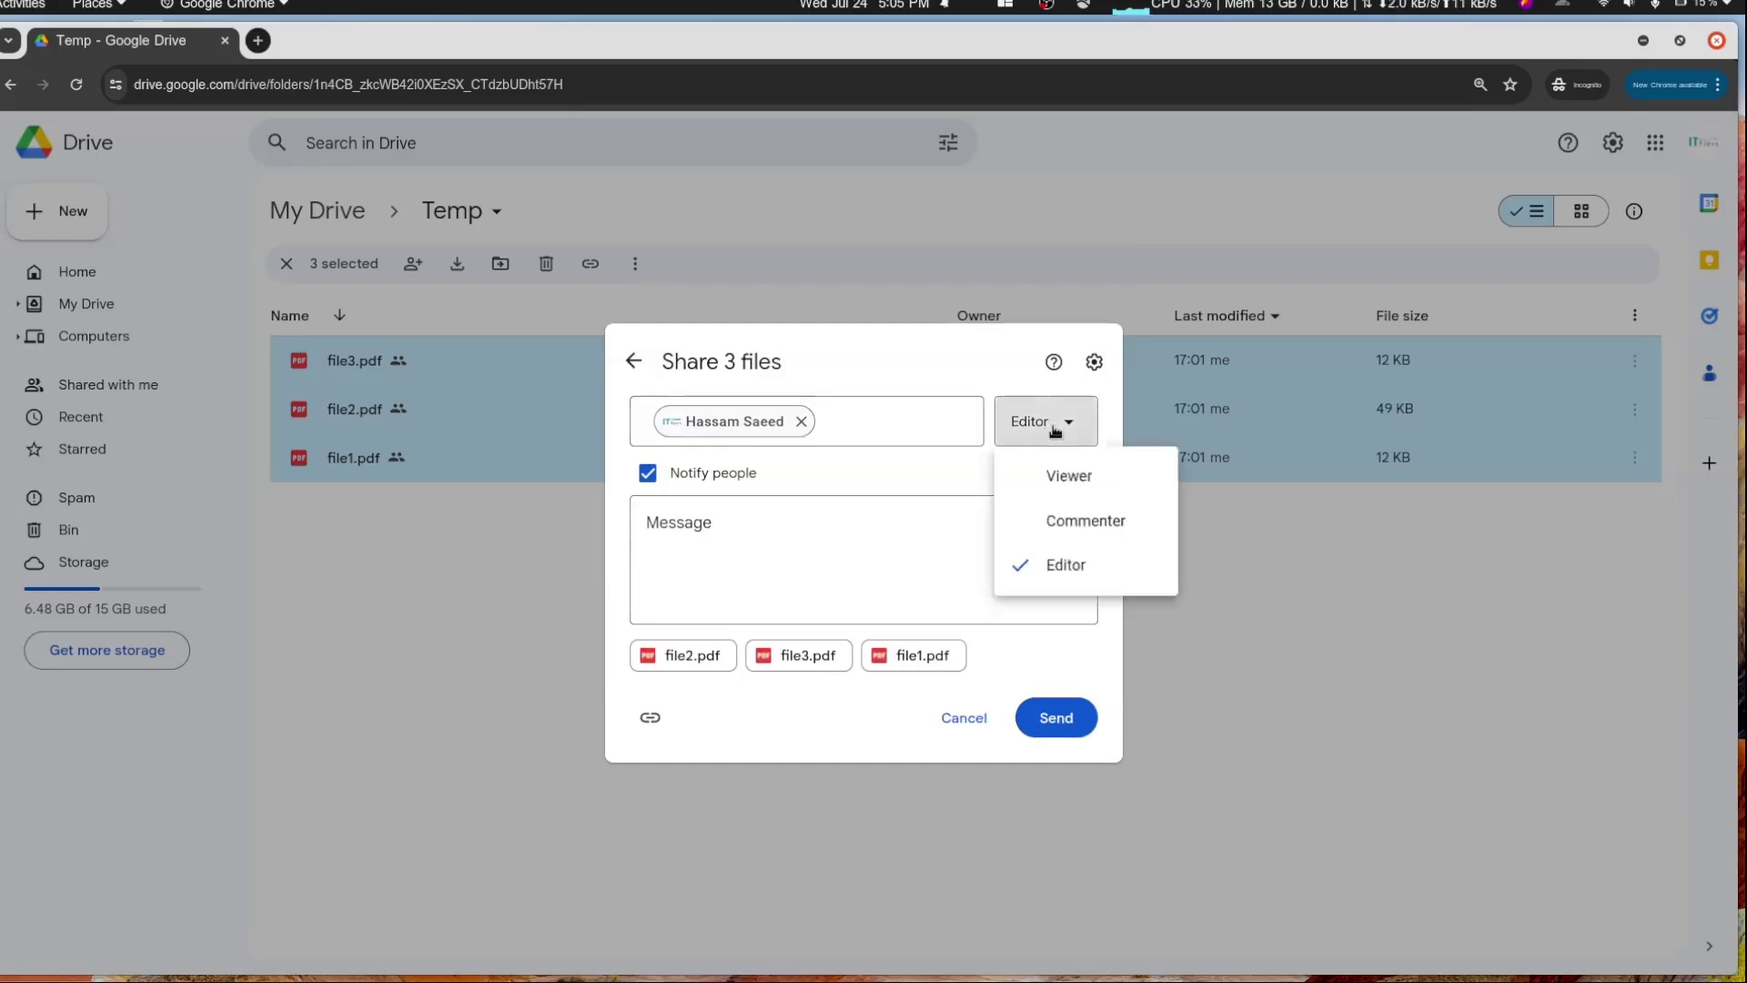
click(928, 474)
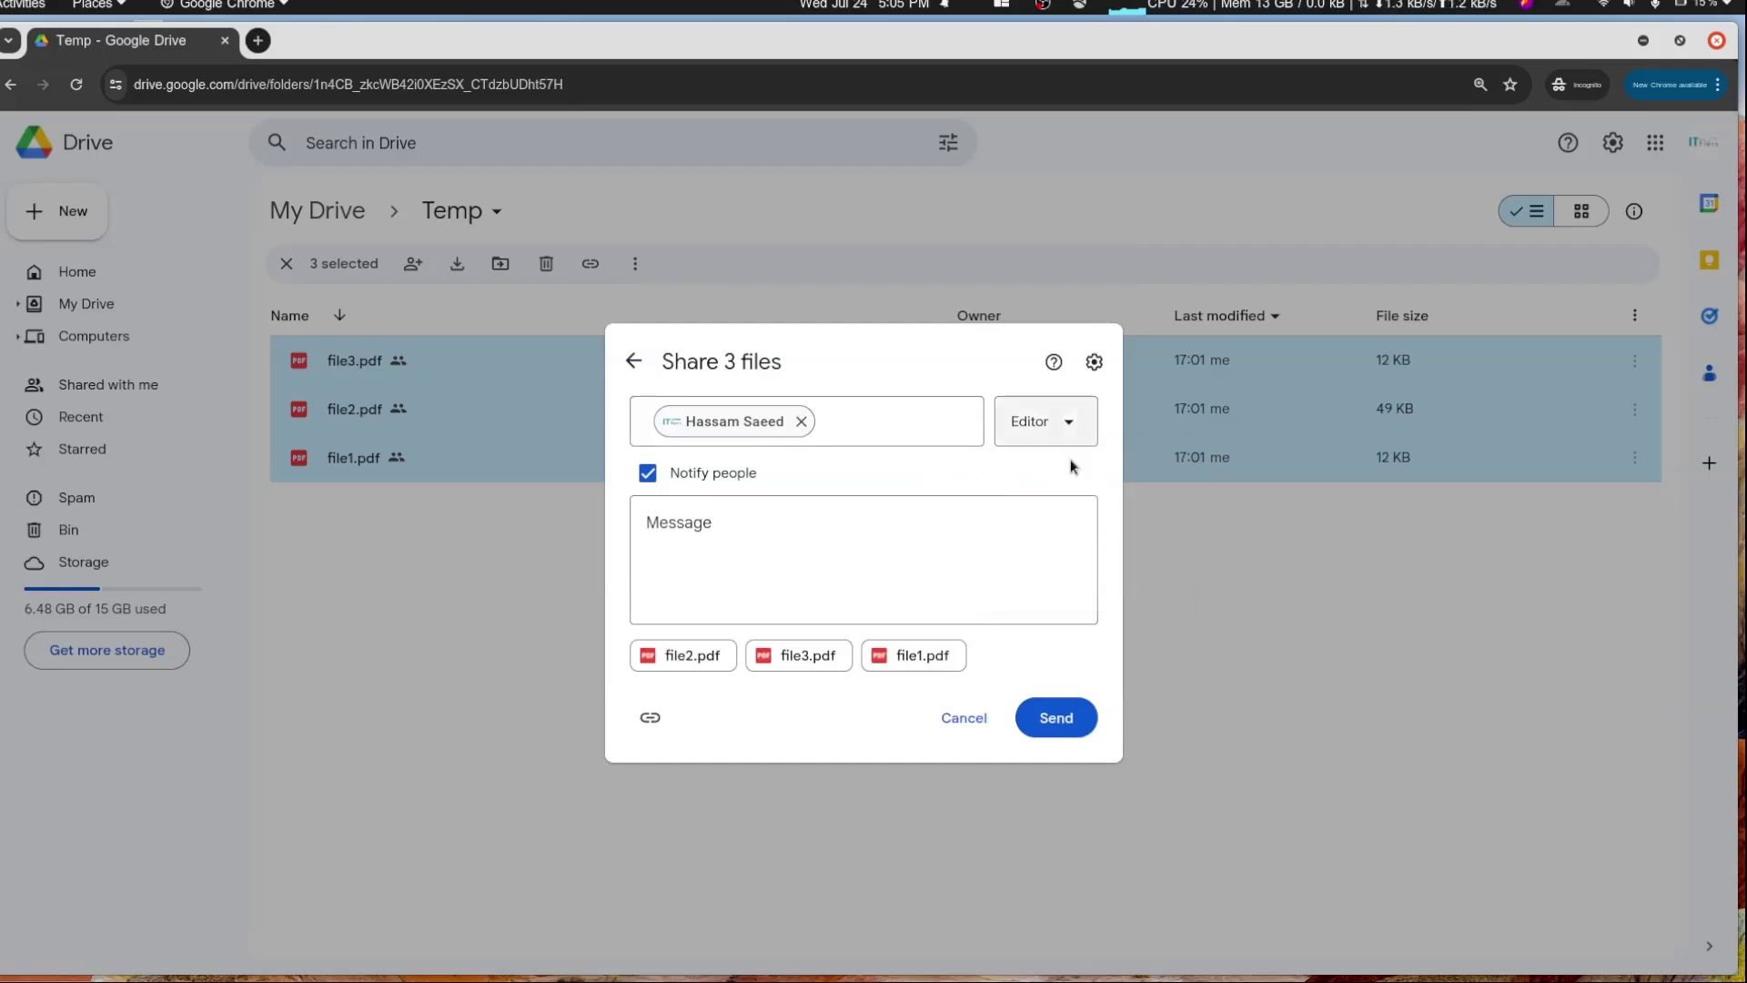
click(1081, 720)
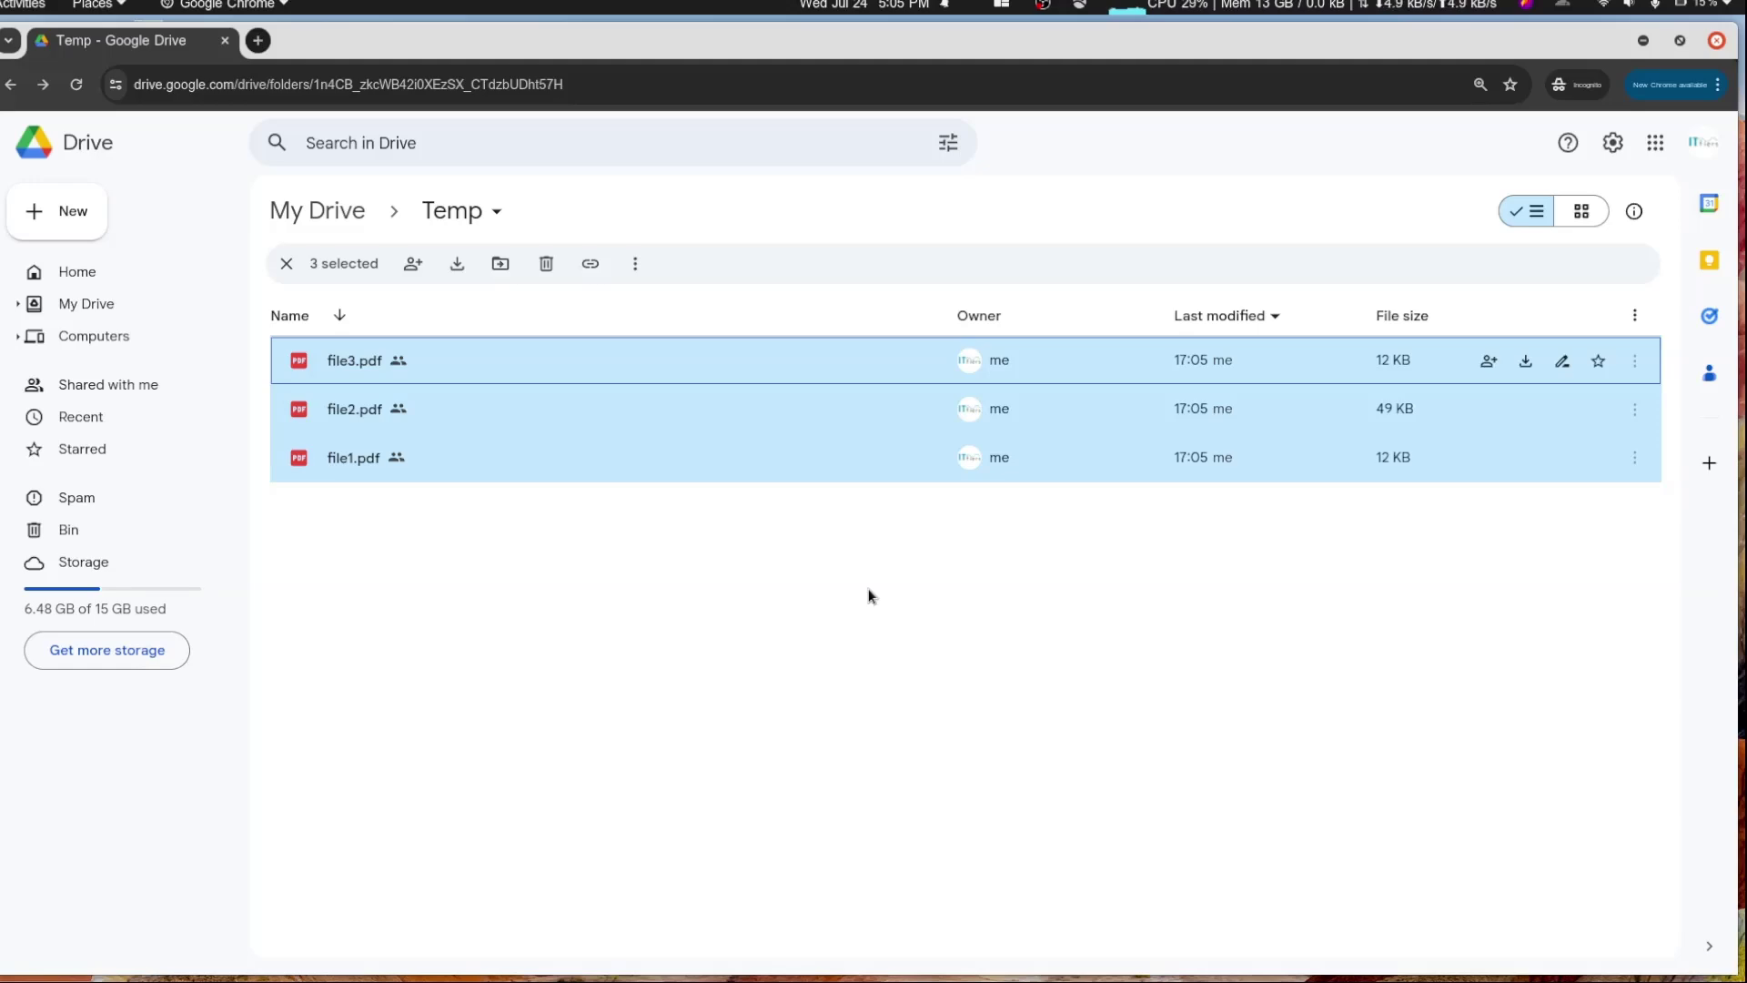
key(alt+Tab)
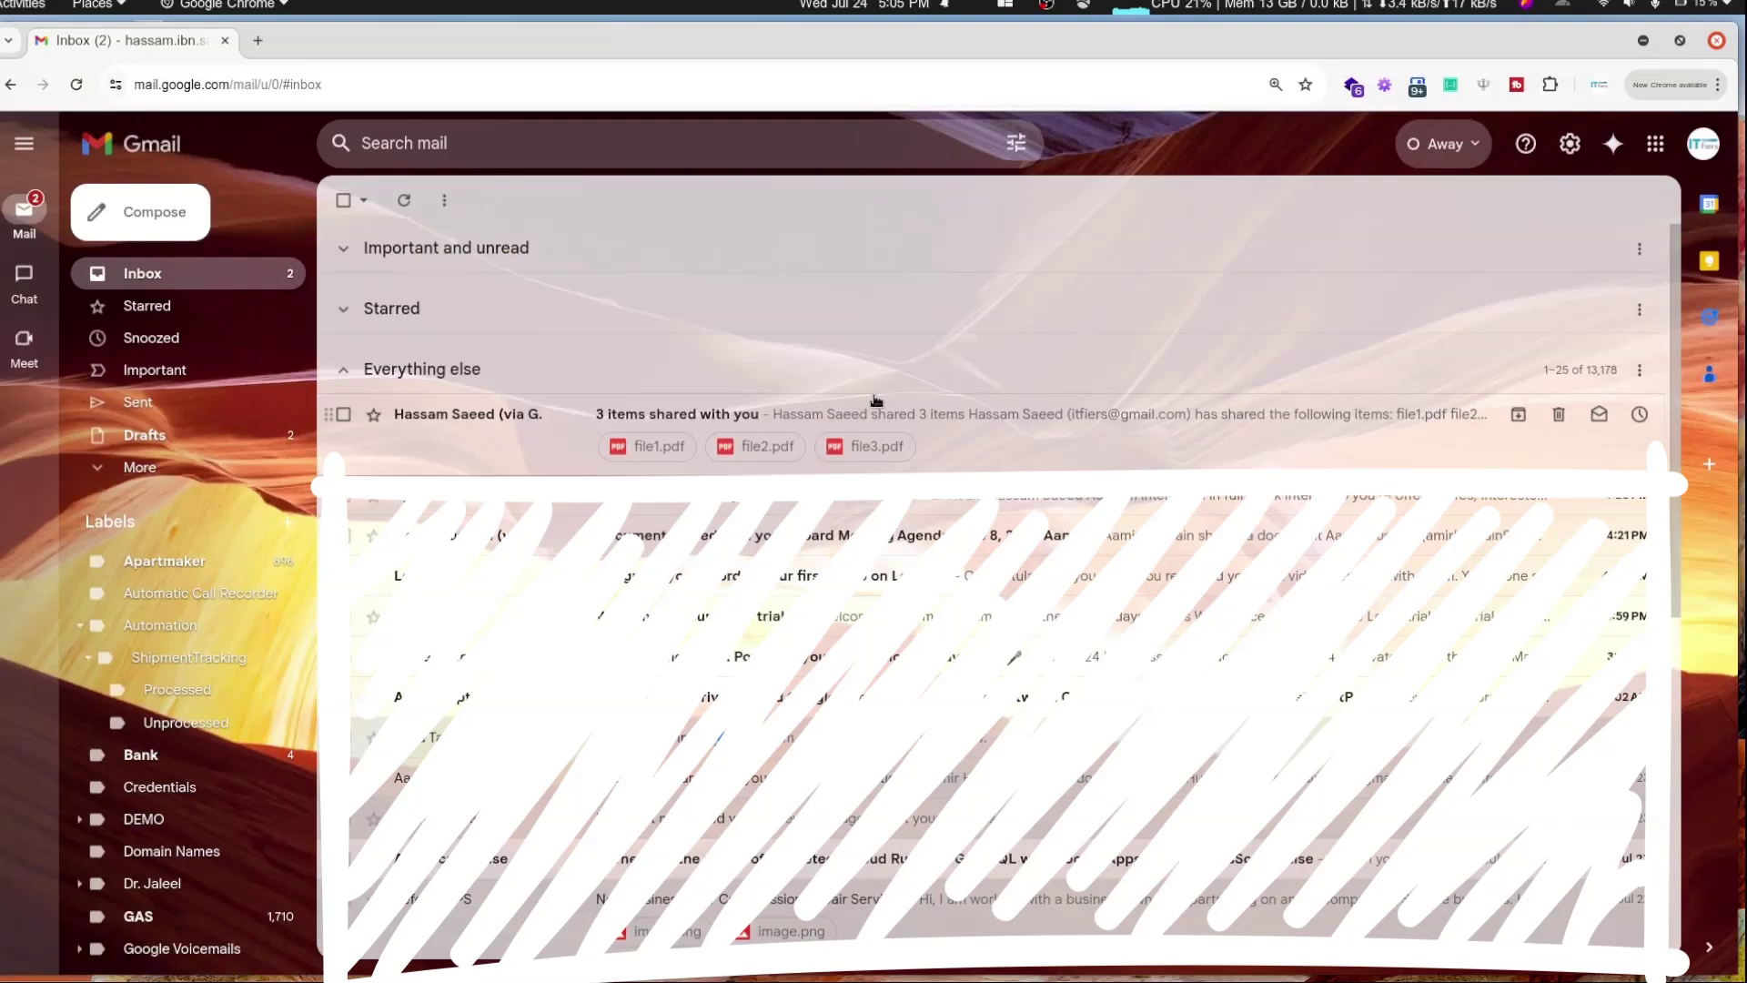
click(961, 424)
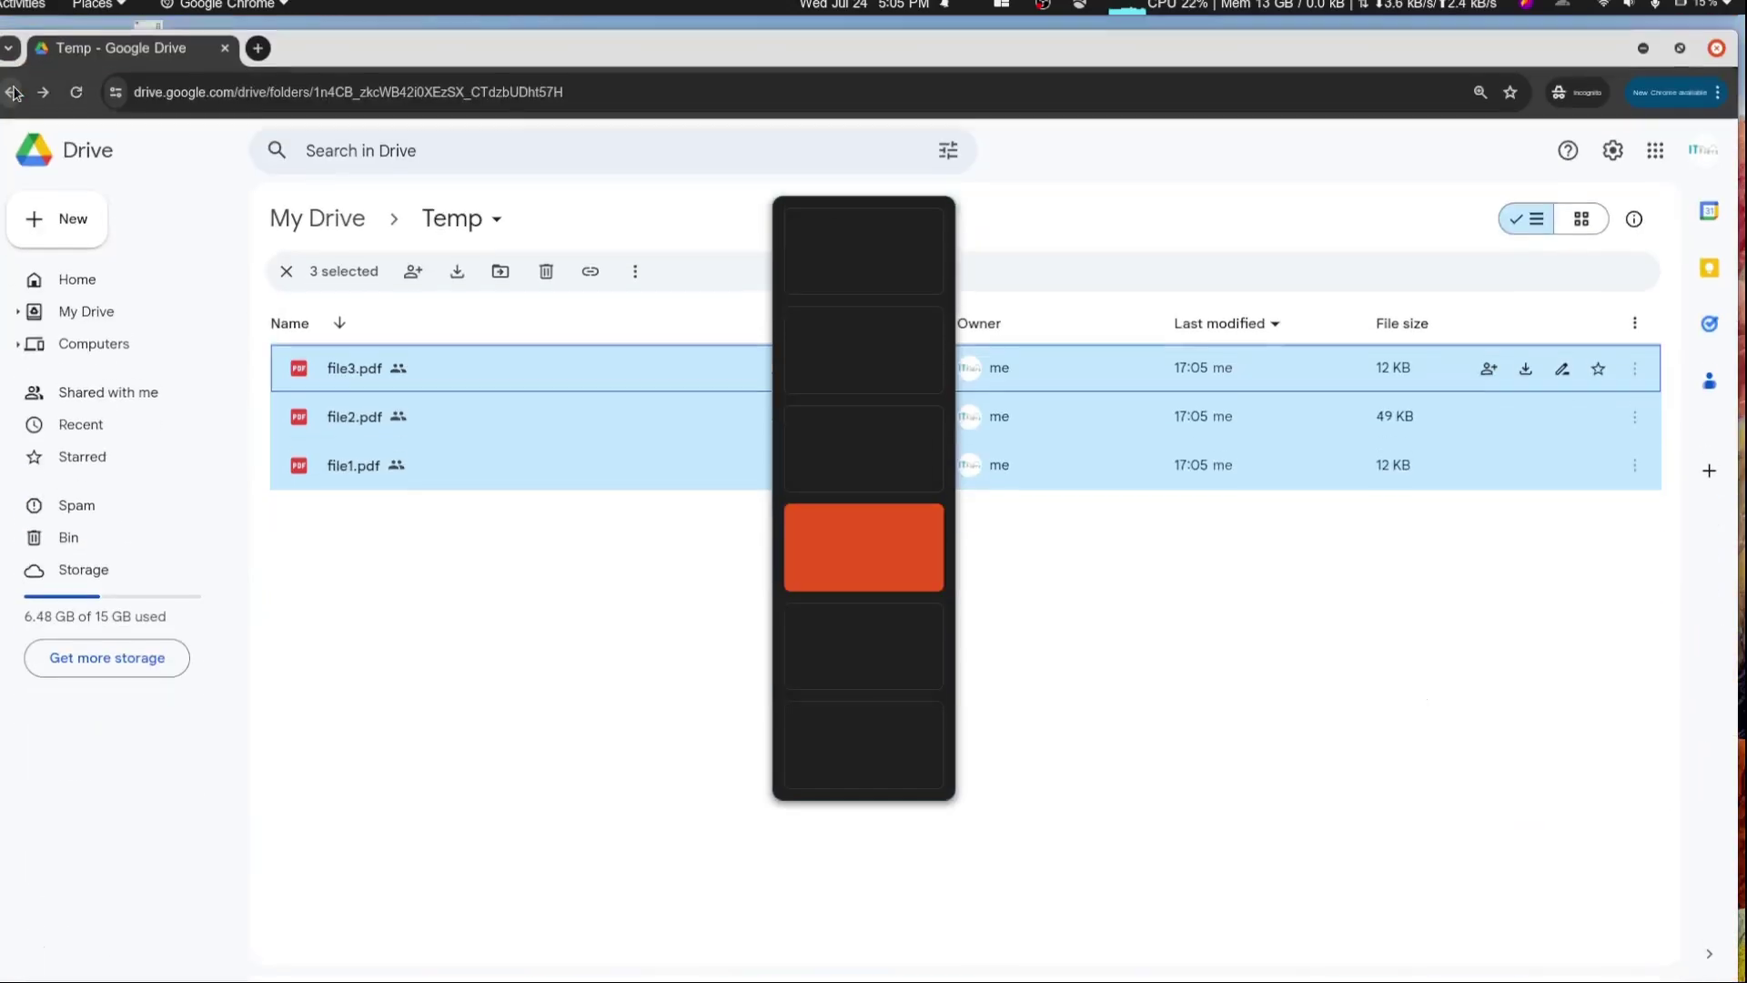
- Select all three PDFs and send the second account an ownership-transfer invitation
click(463, 582)
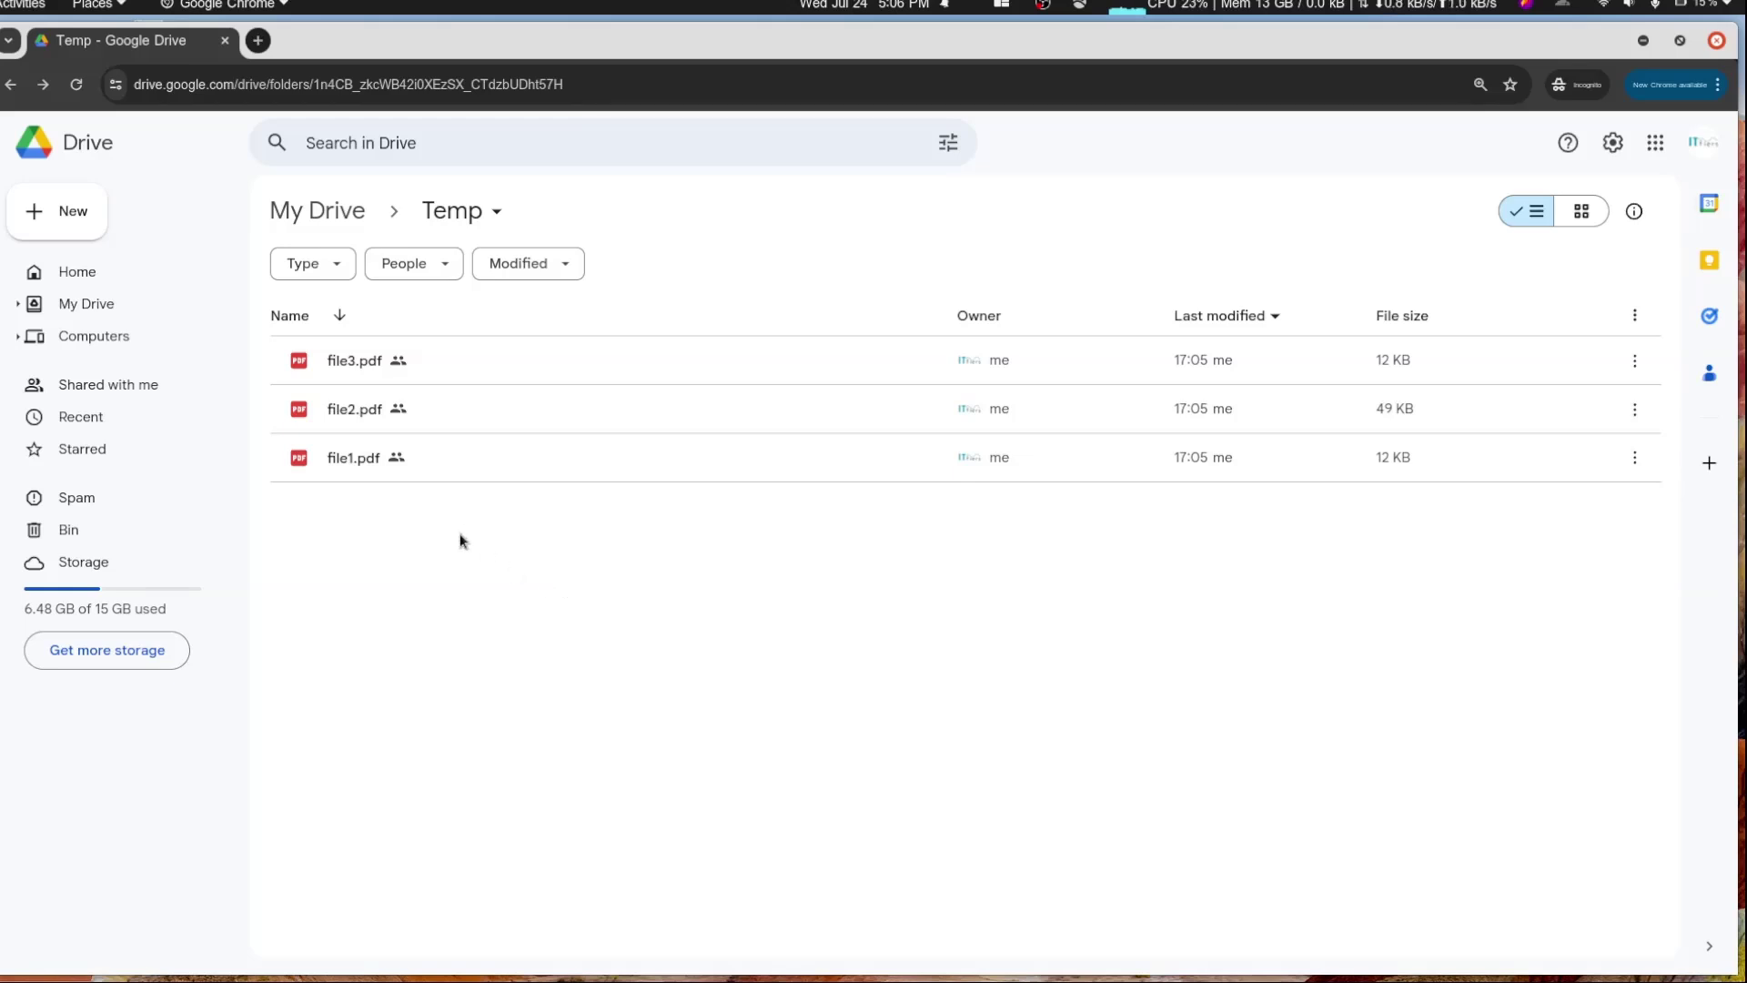
key(Tab)
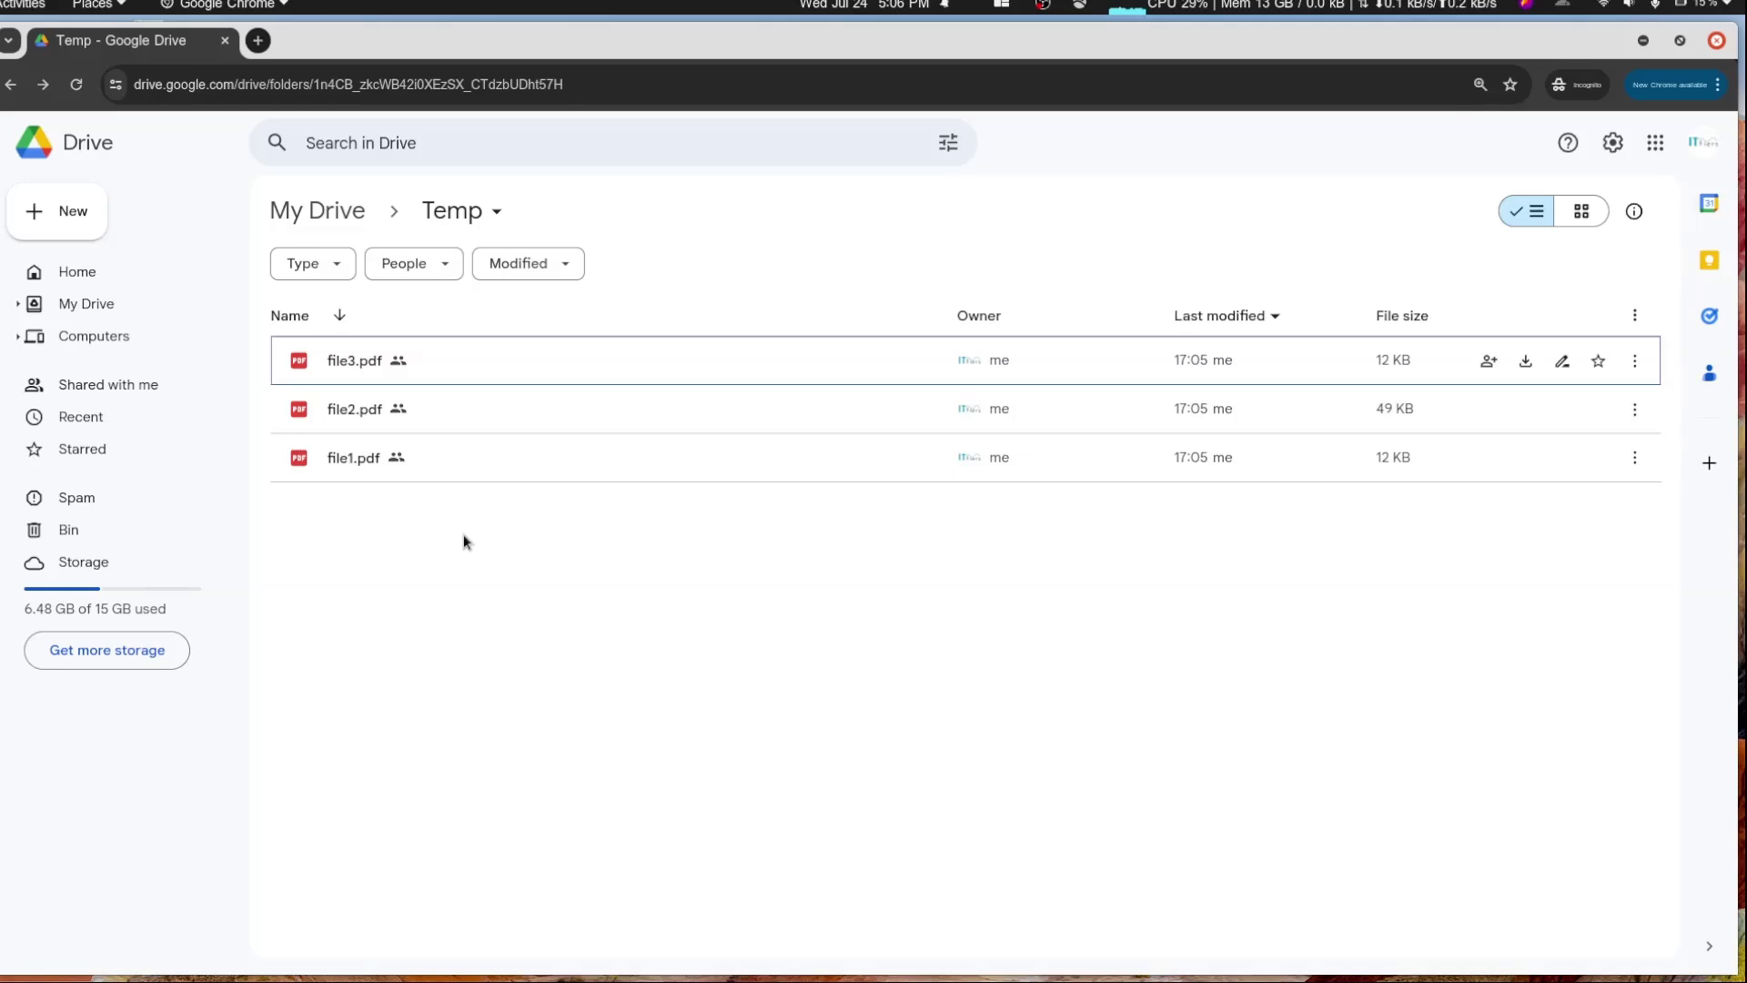
key(ctrl+a)
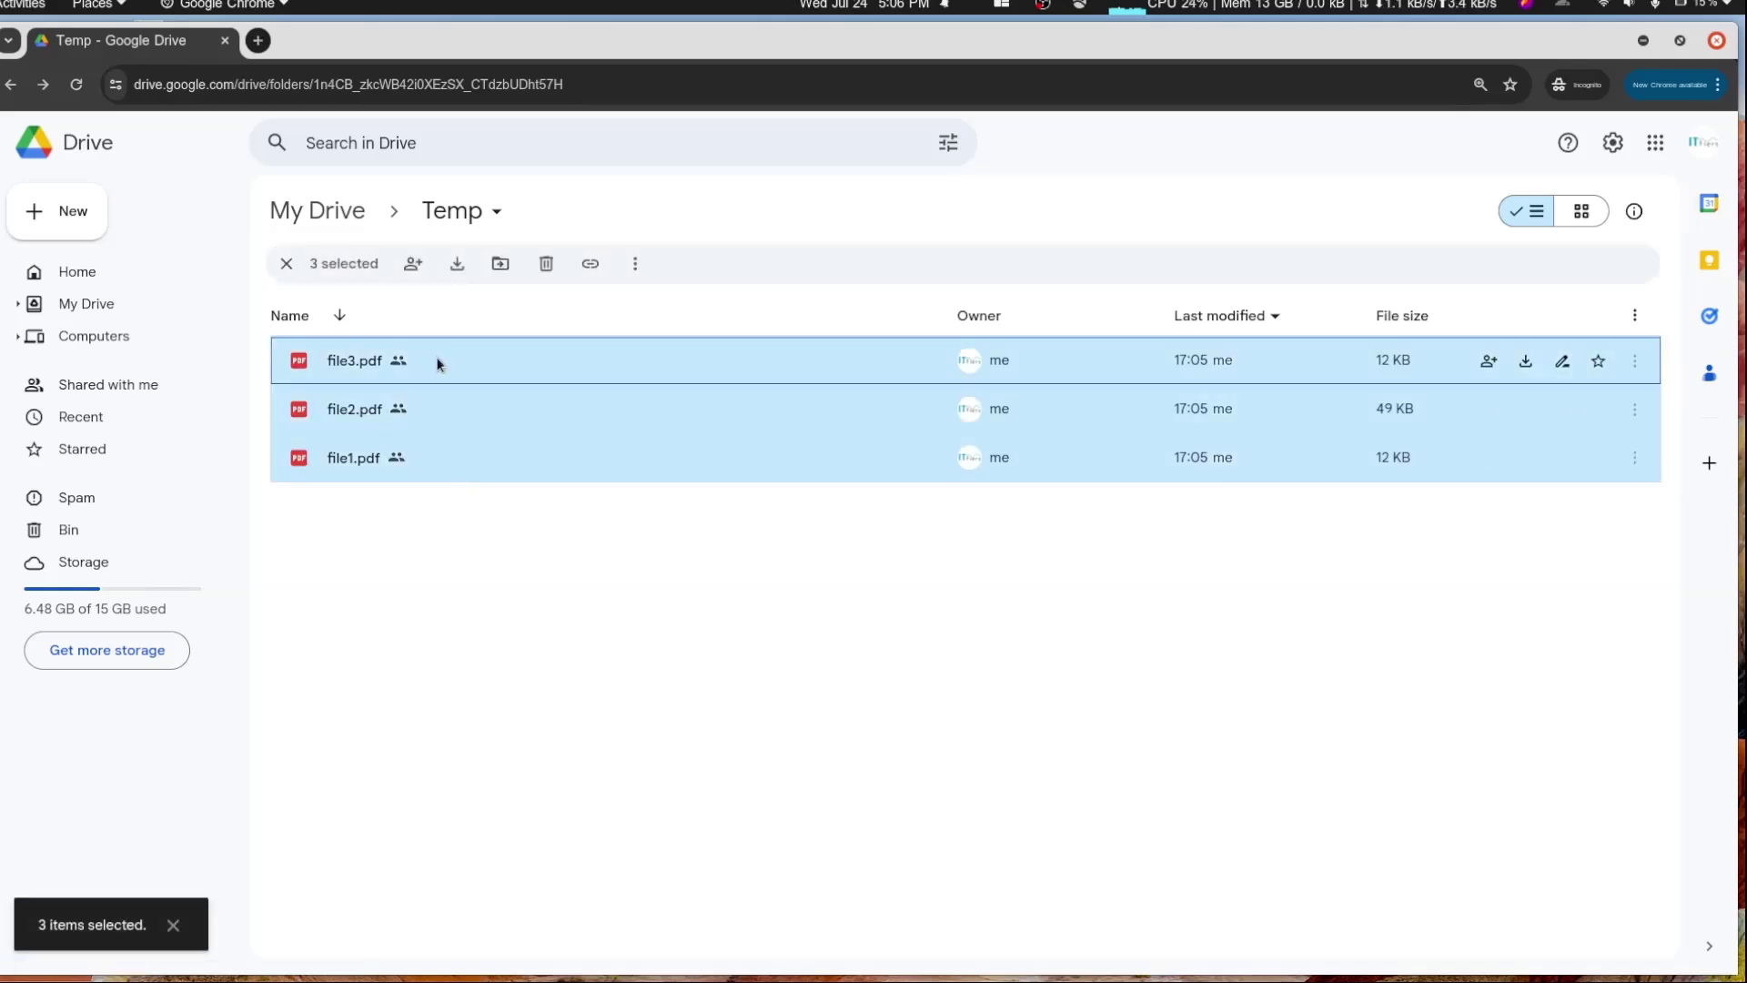
click(412, 263)
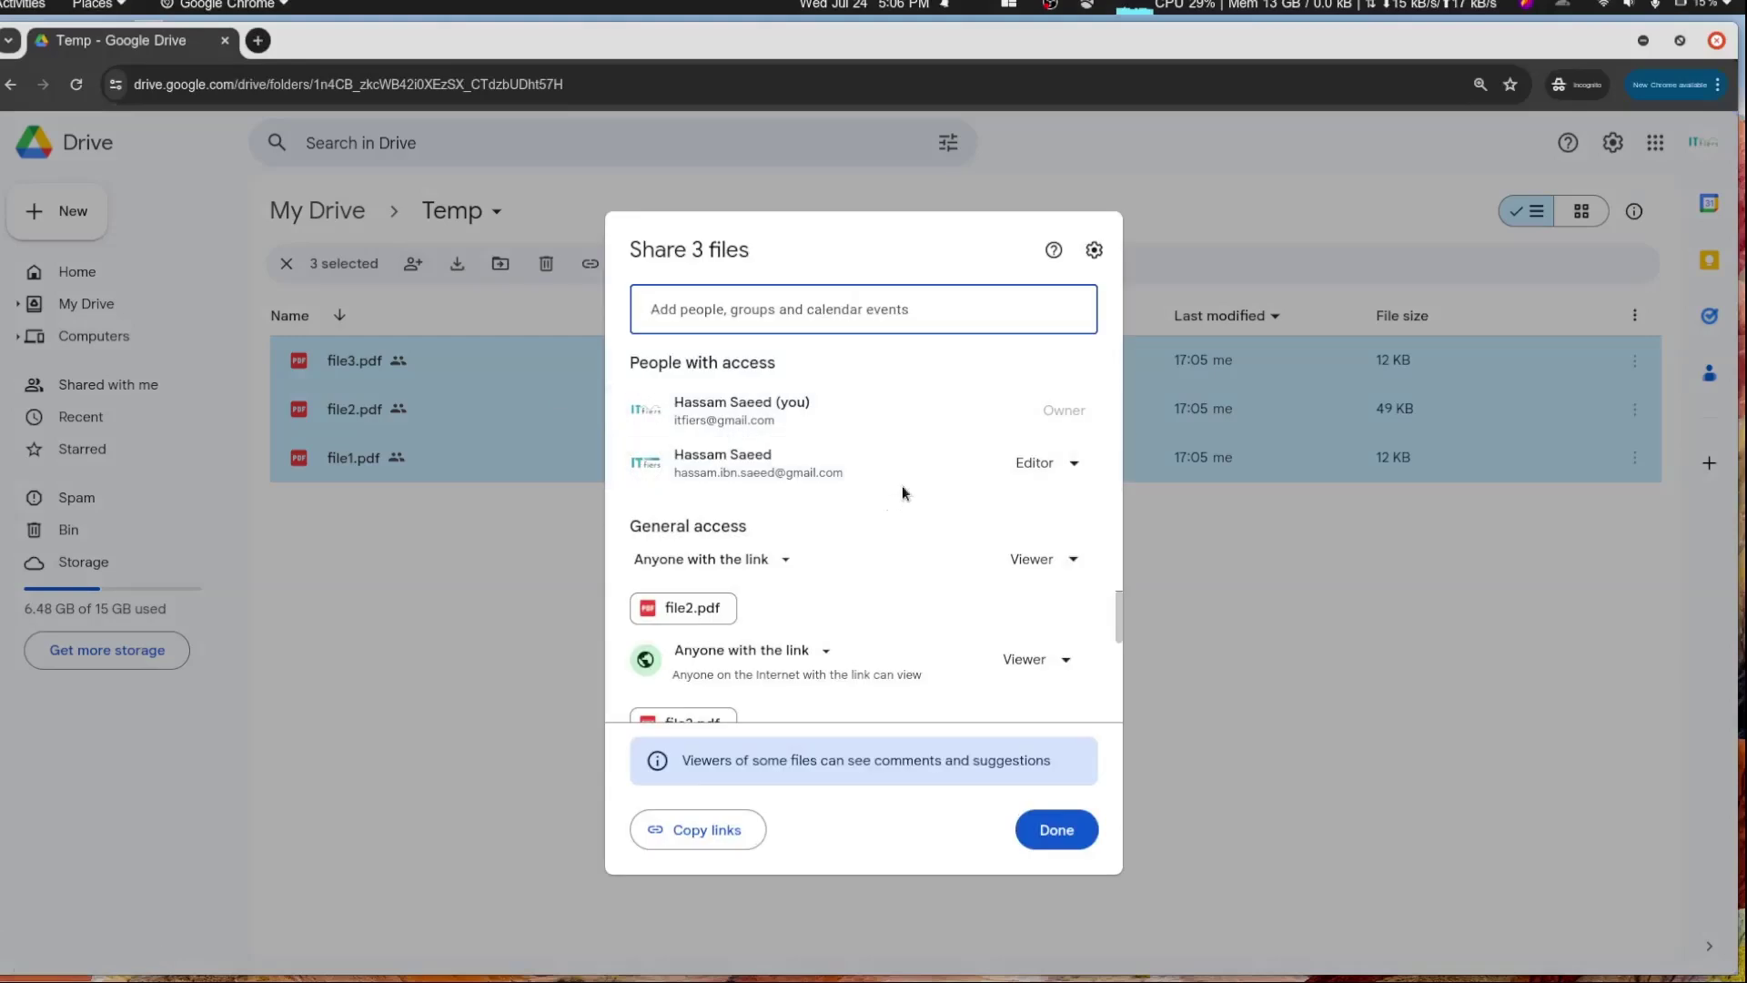
click(1049, 465)
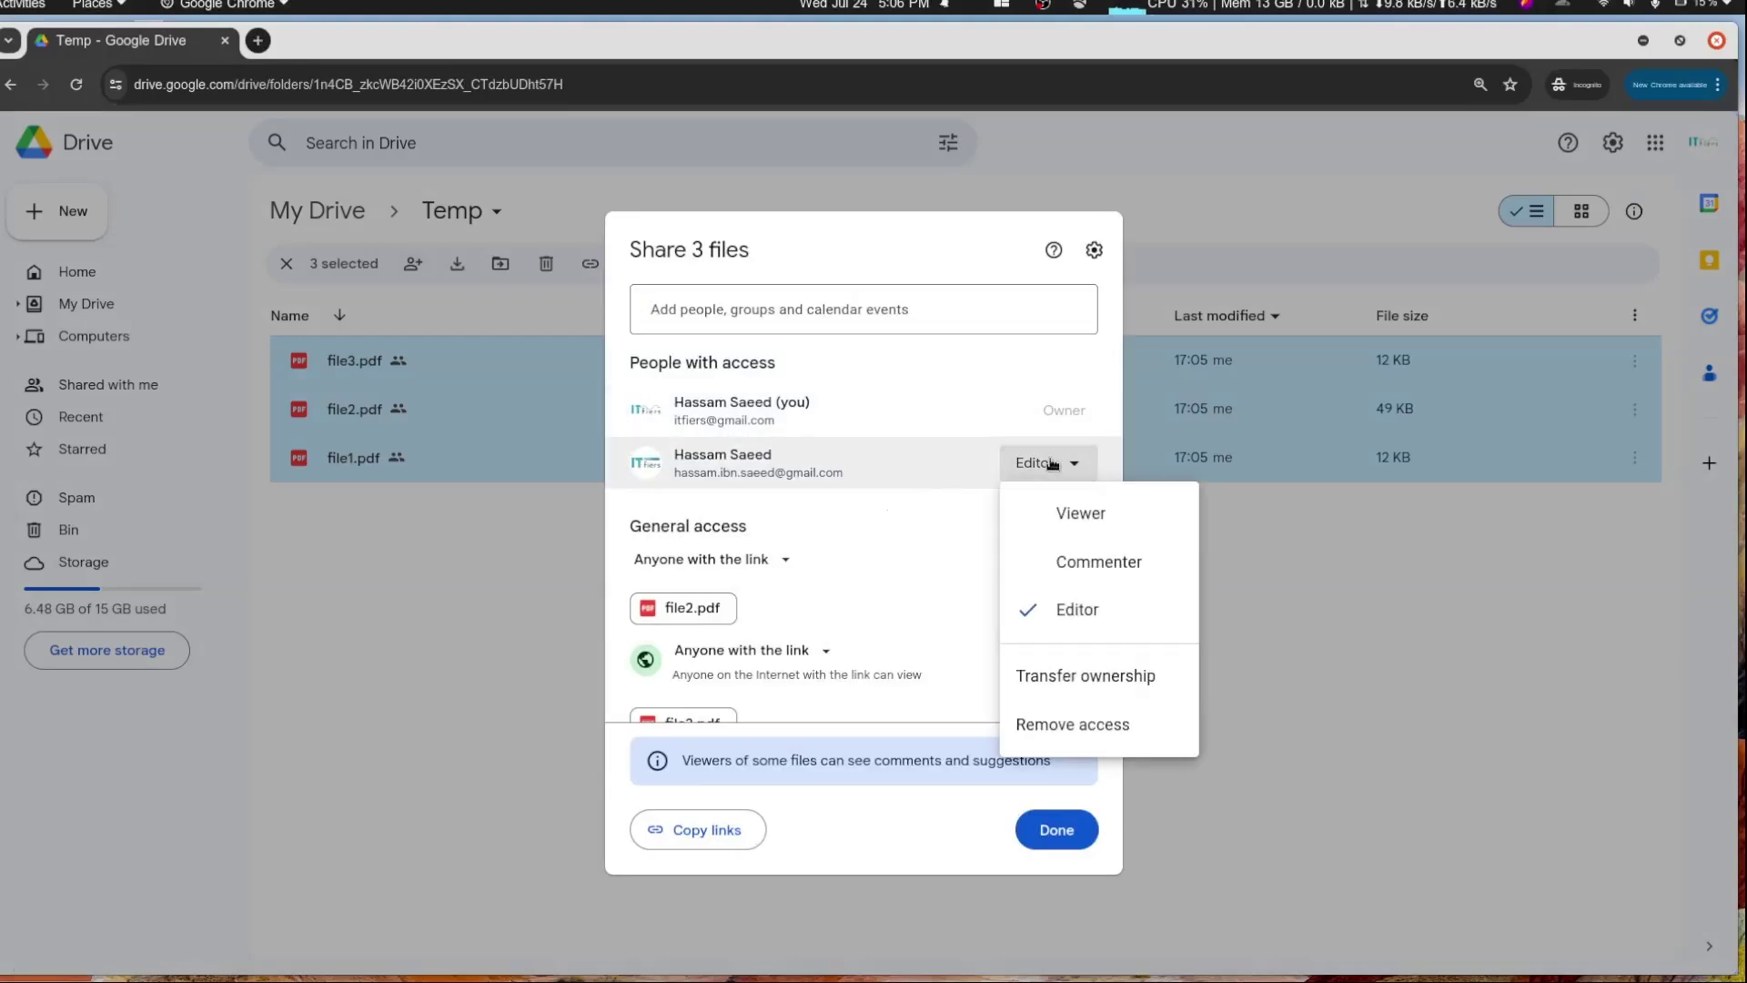
click(1073, 679)
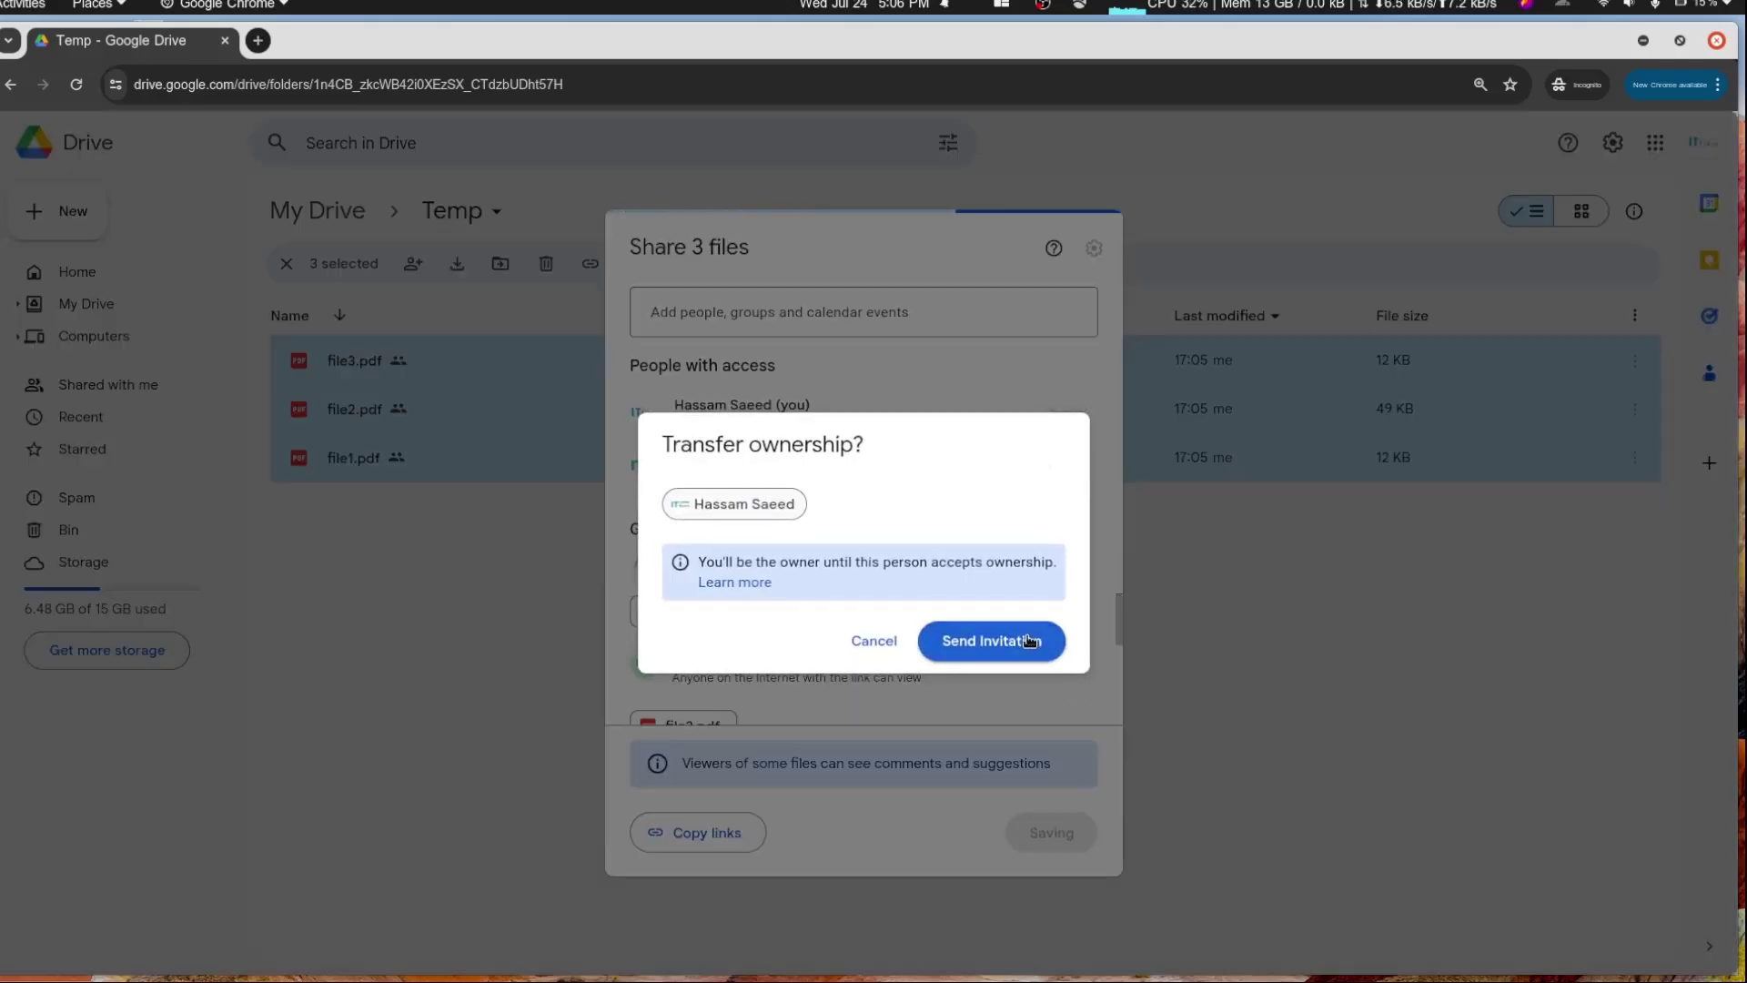
click(1031, 641)
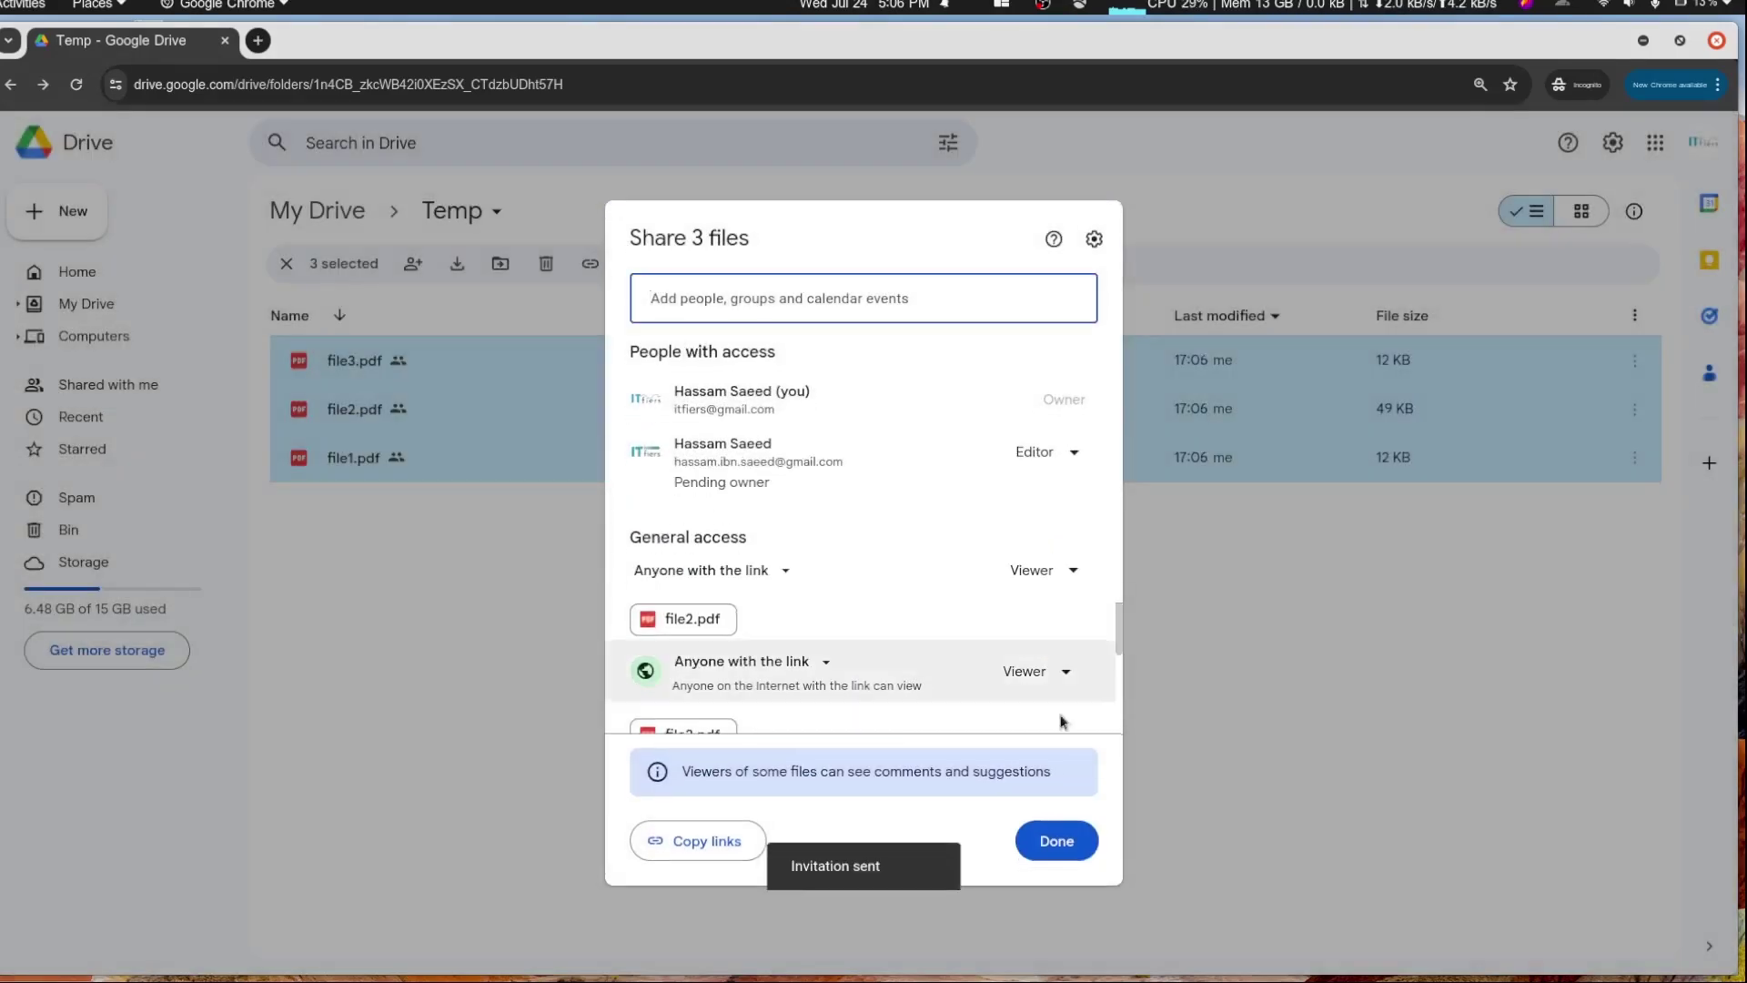
click(1058, 841)
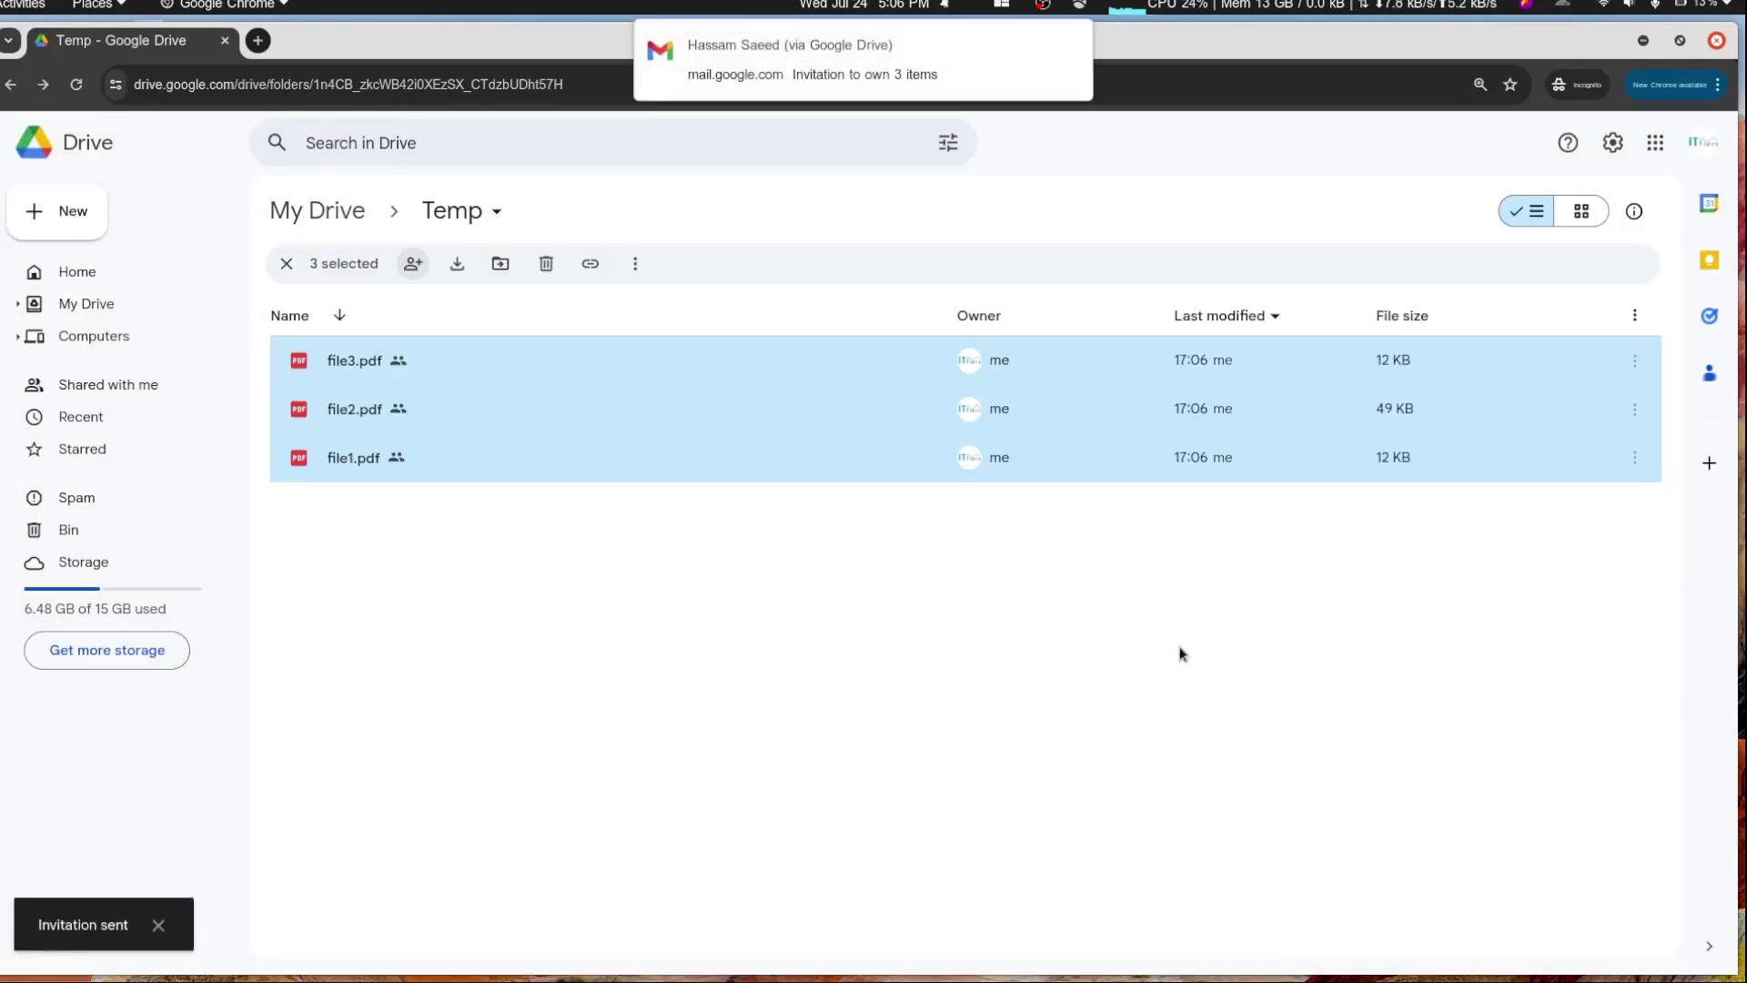
- In Gmail, open the 'Invitation to own 3 items' email and display its images
key(alt+Tab)
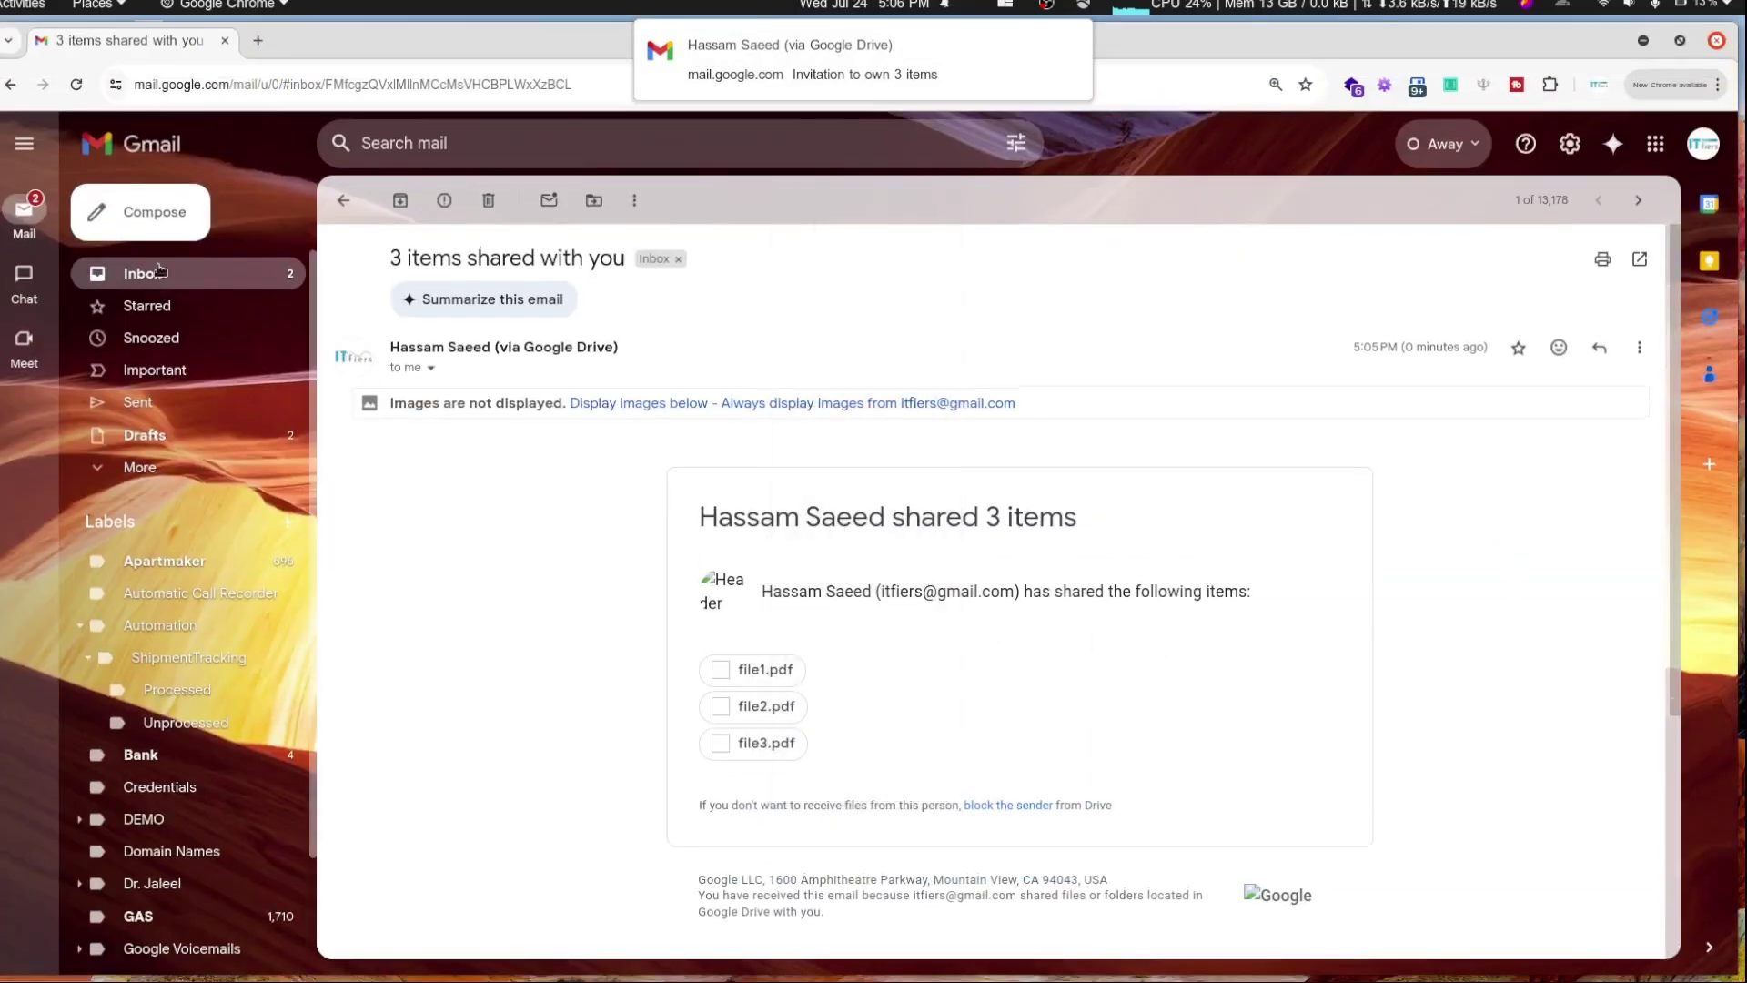
click(160, 273)
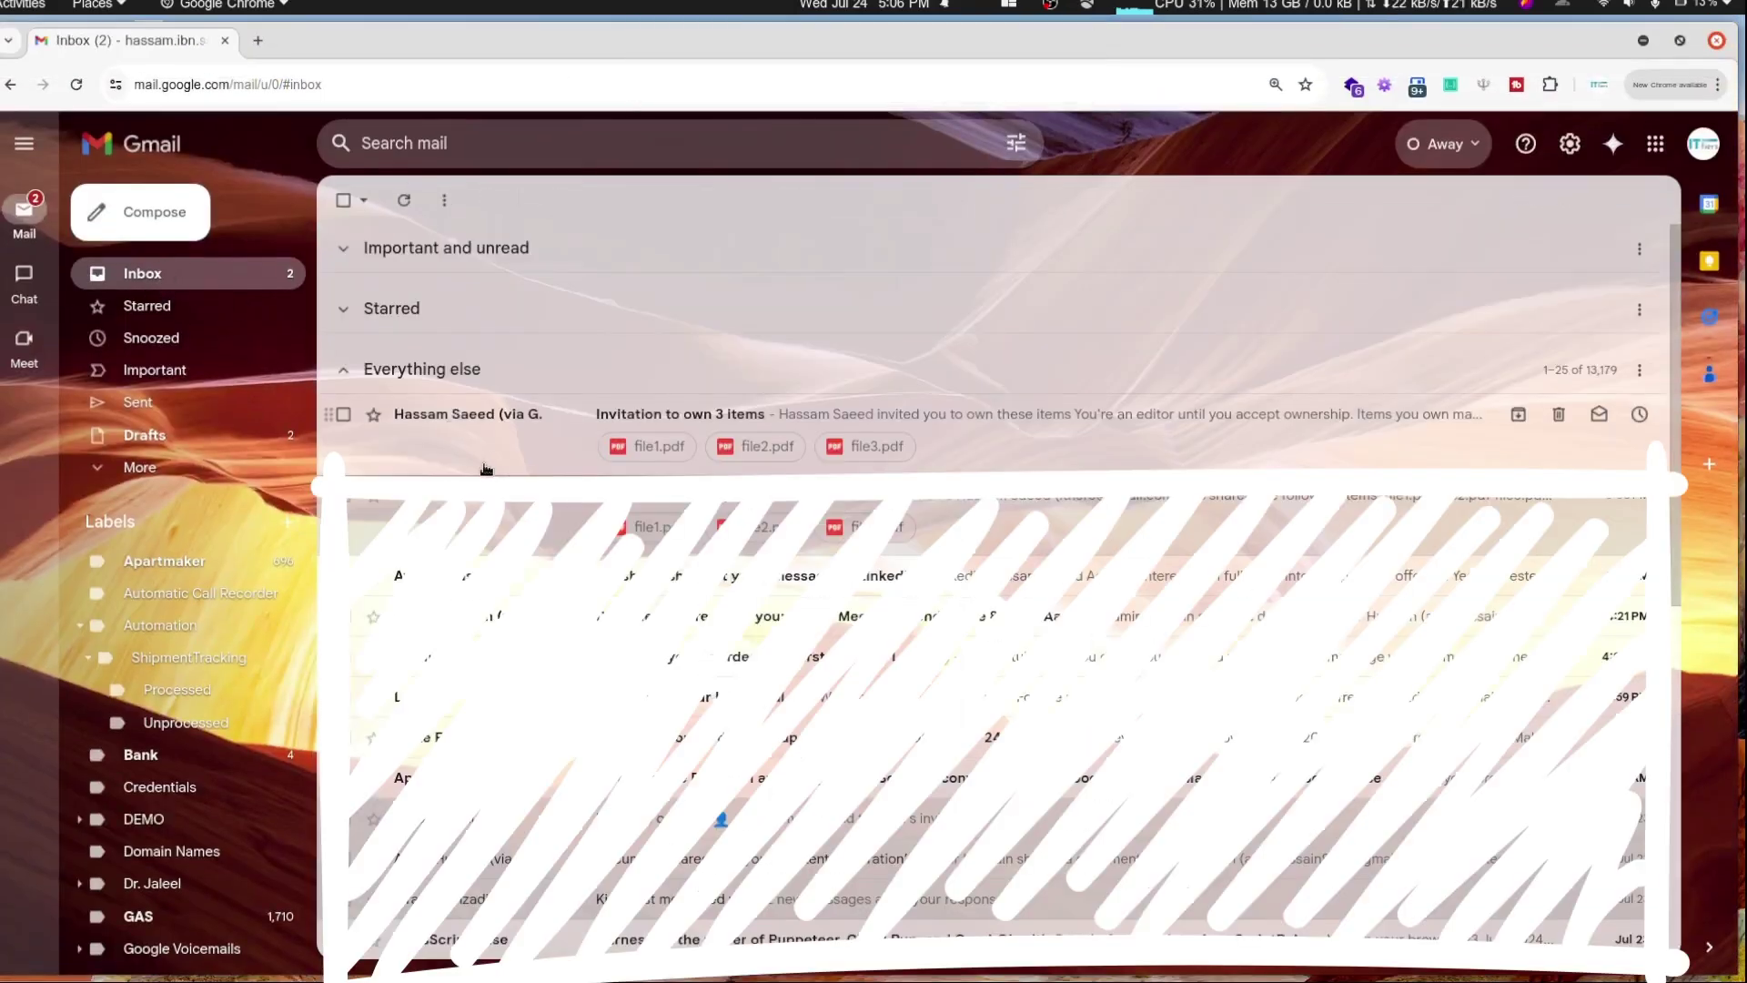
click(477, 441)
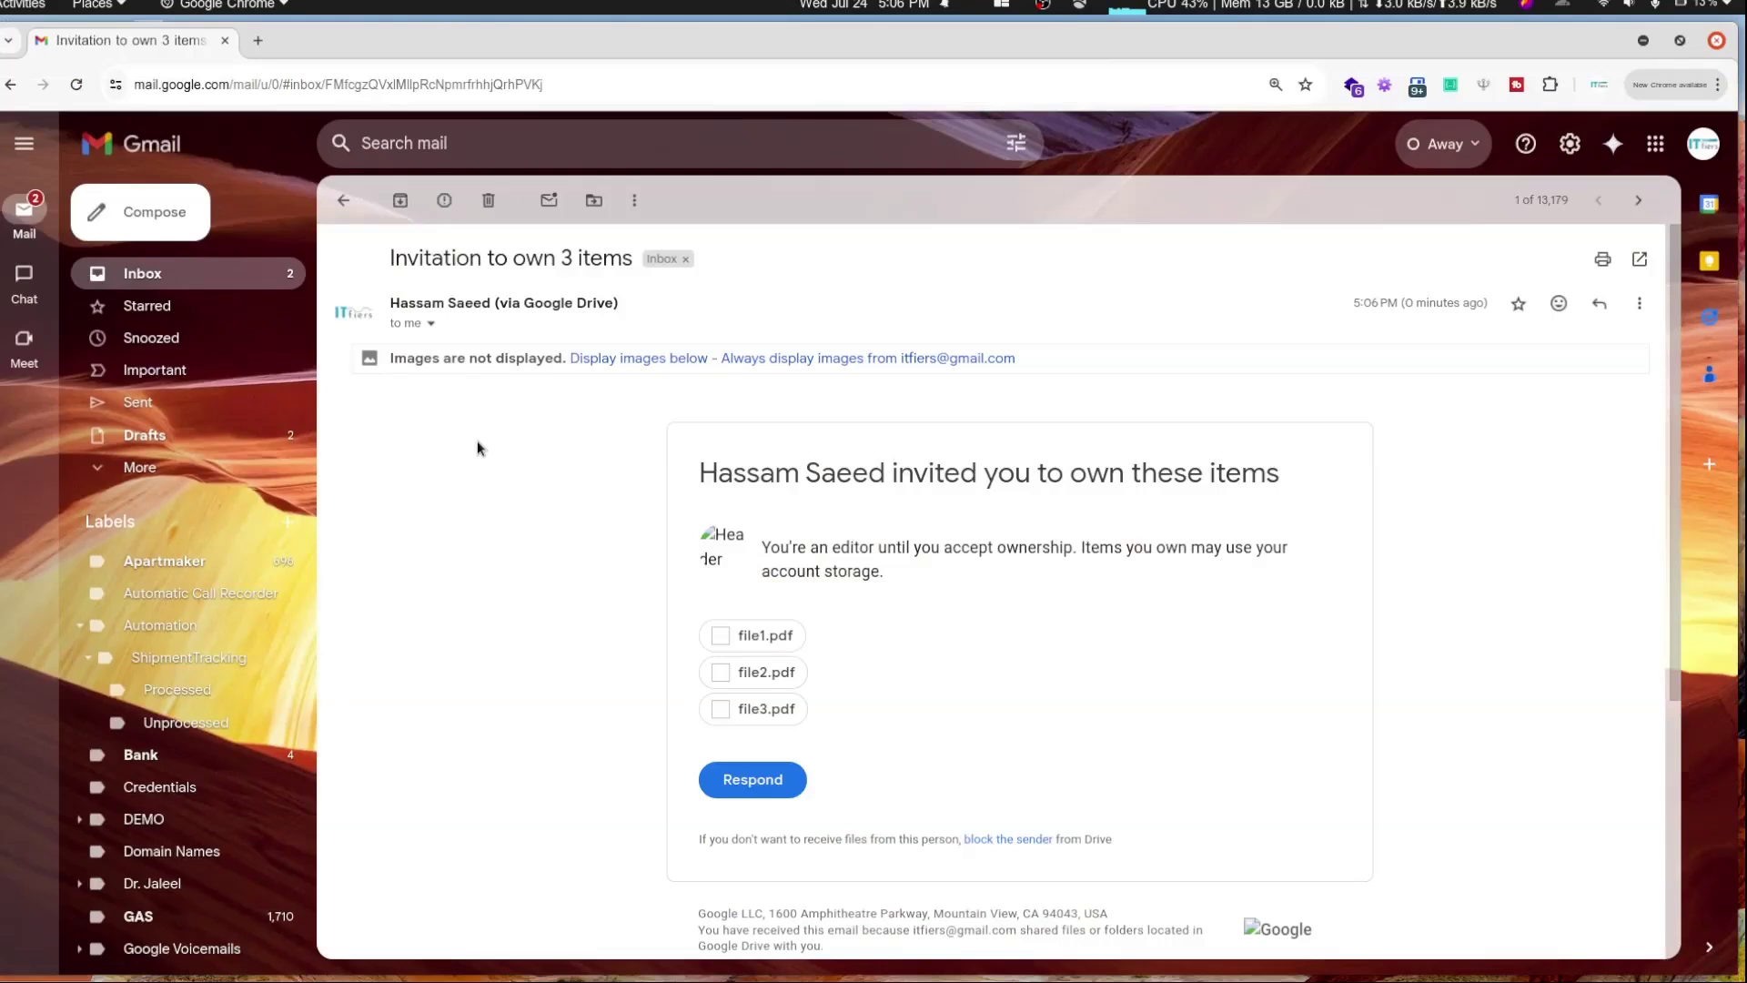
click(617, 358)
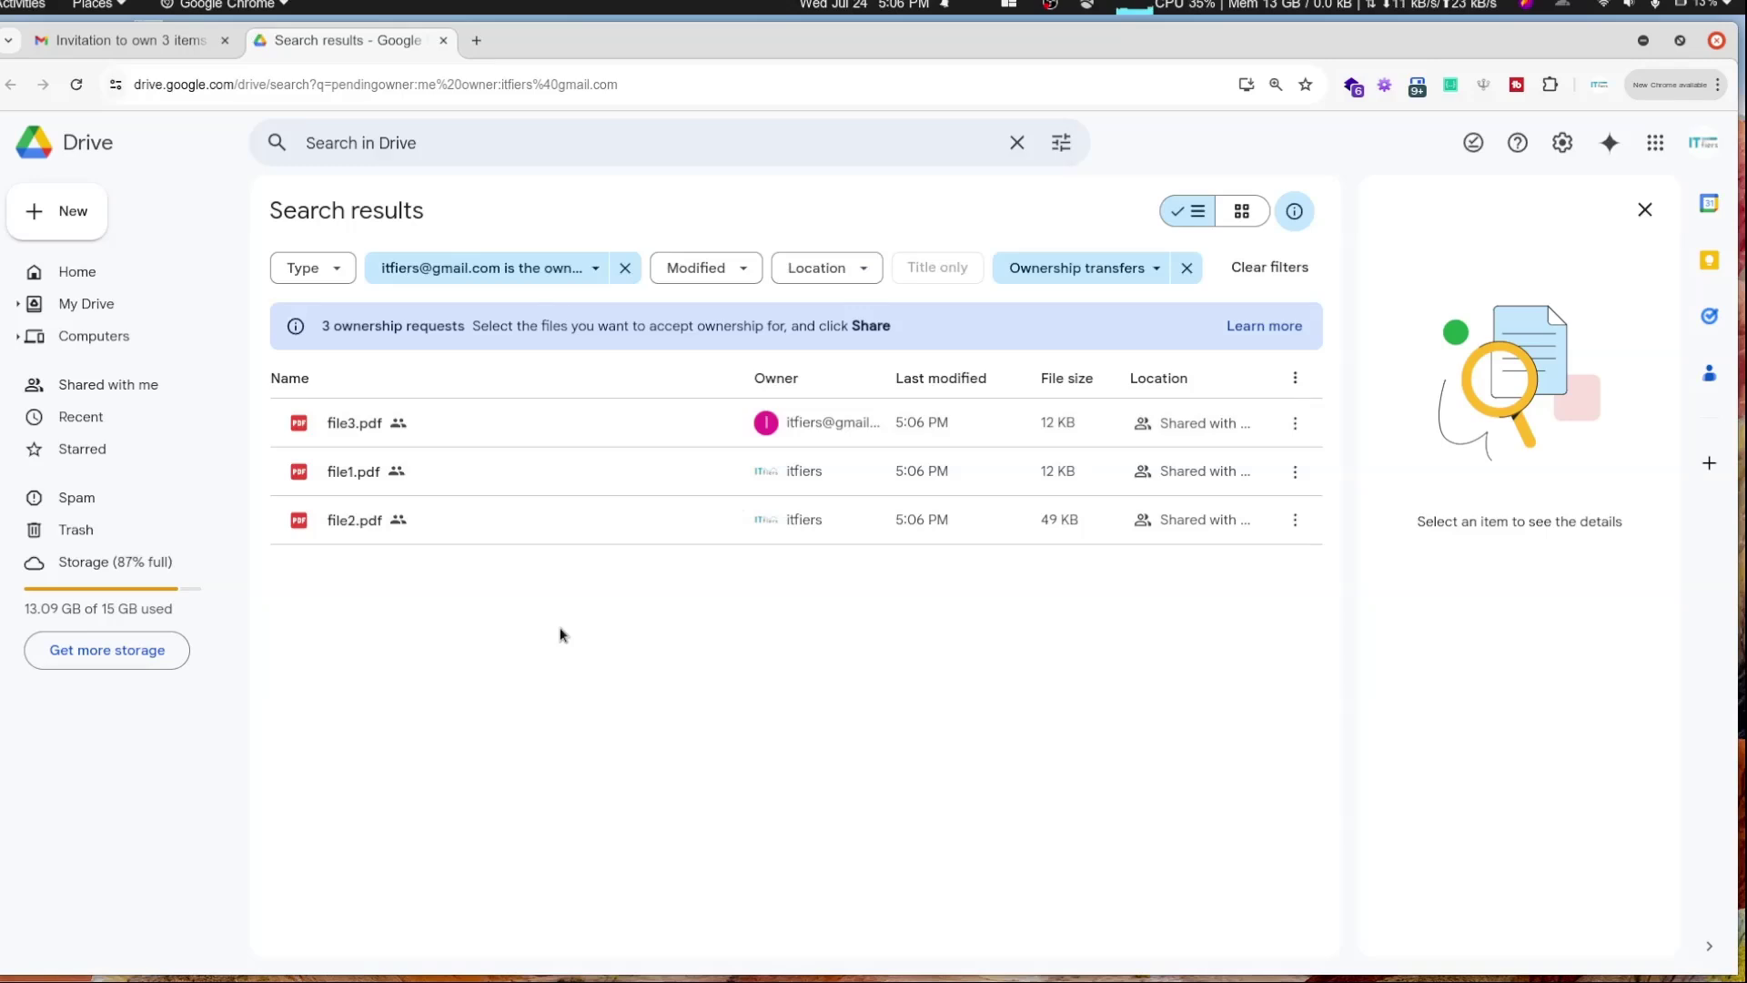
- Select the three pending PDFs and accept ownership of all of them
key(ctrl+a)
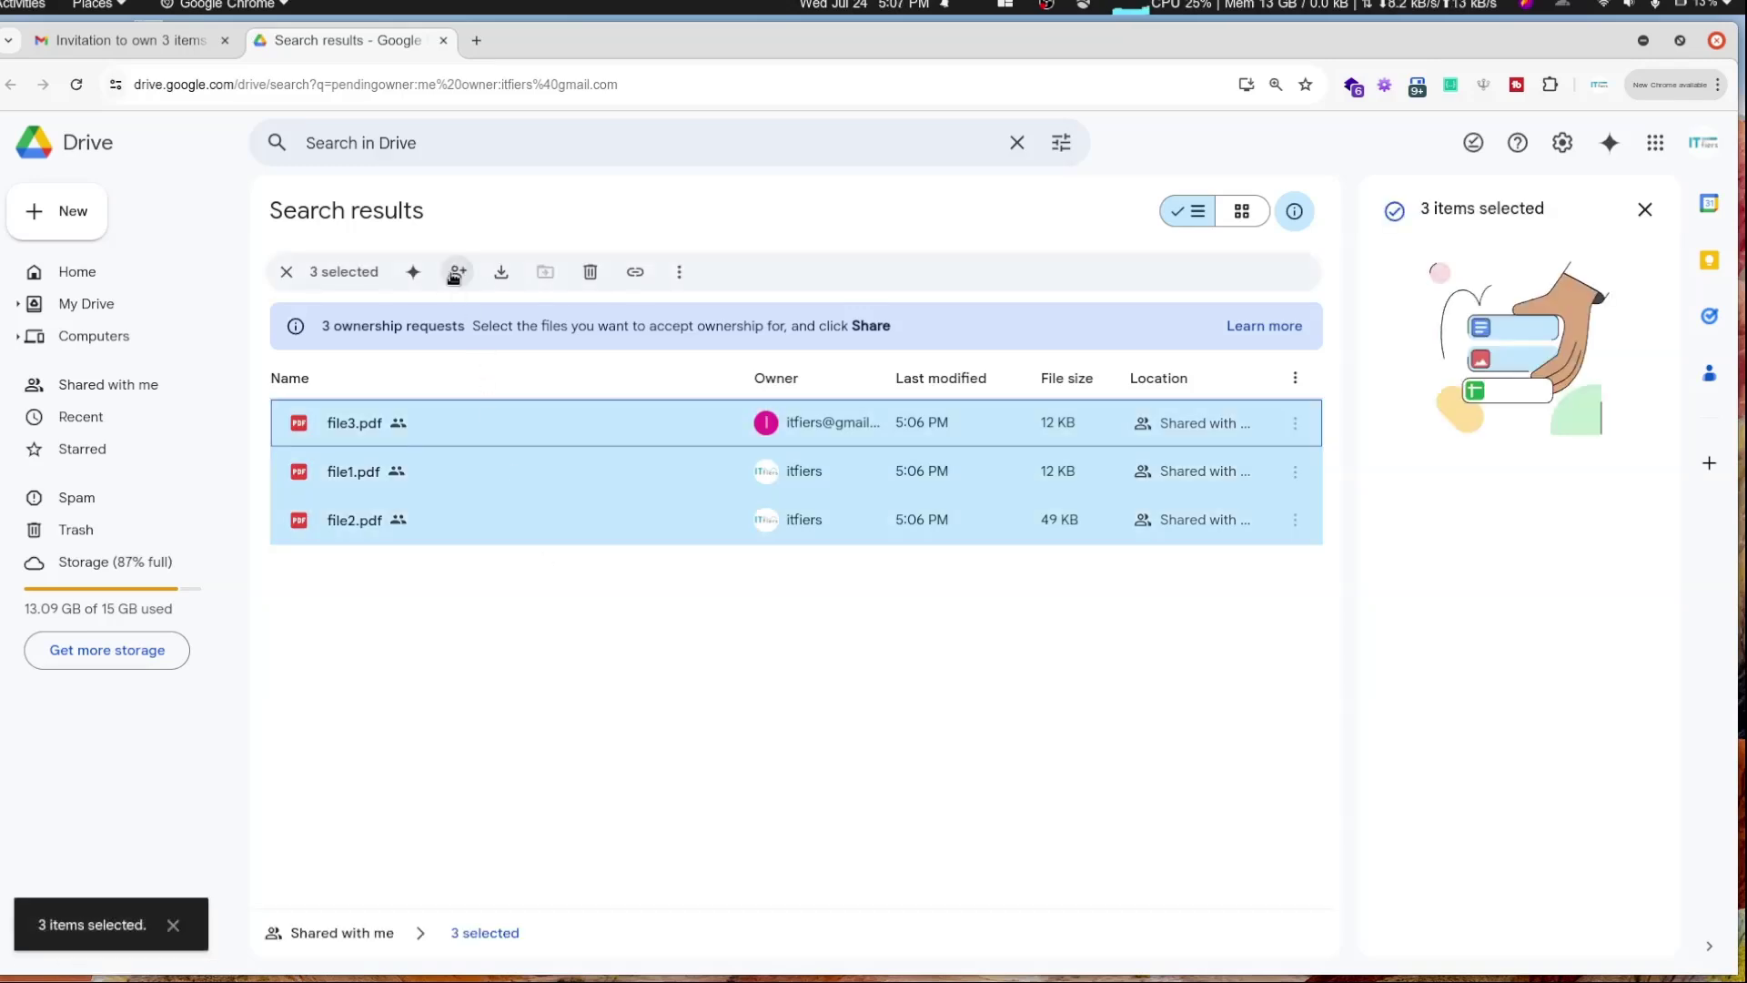
click(455, 282)
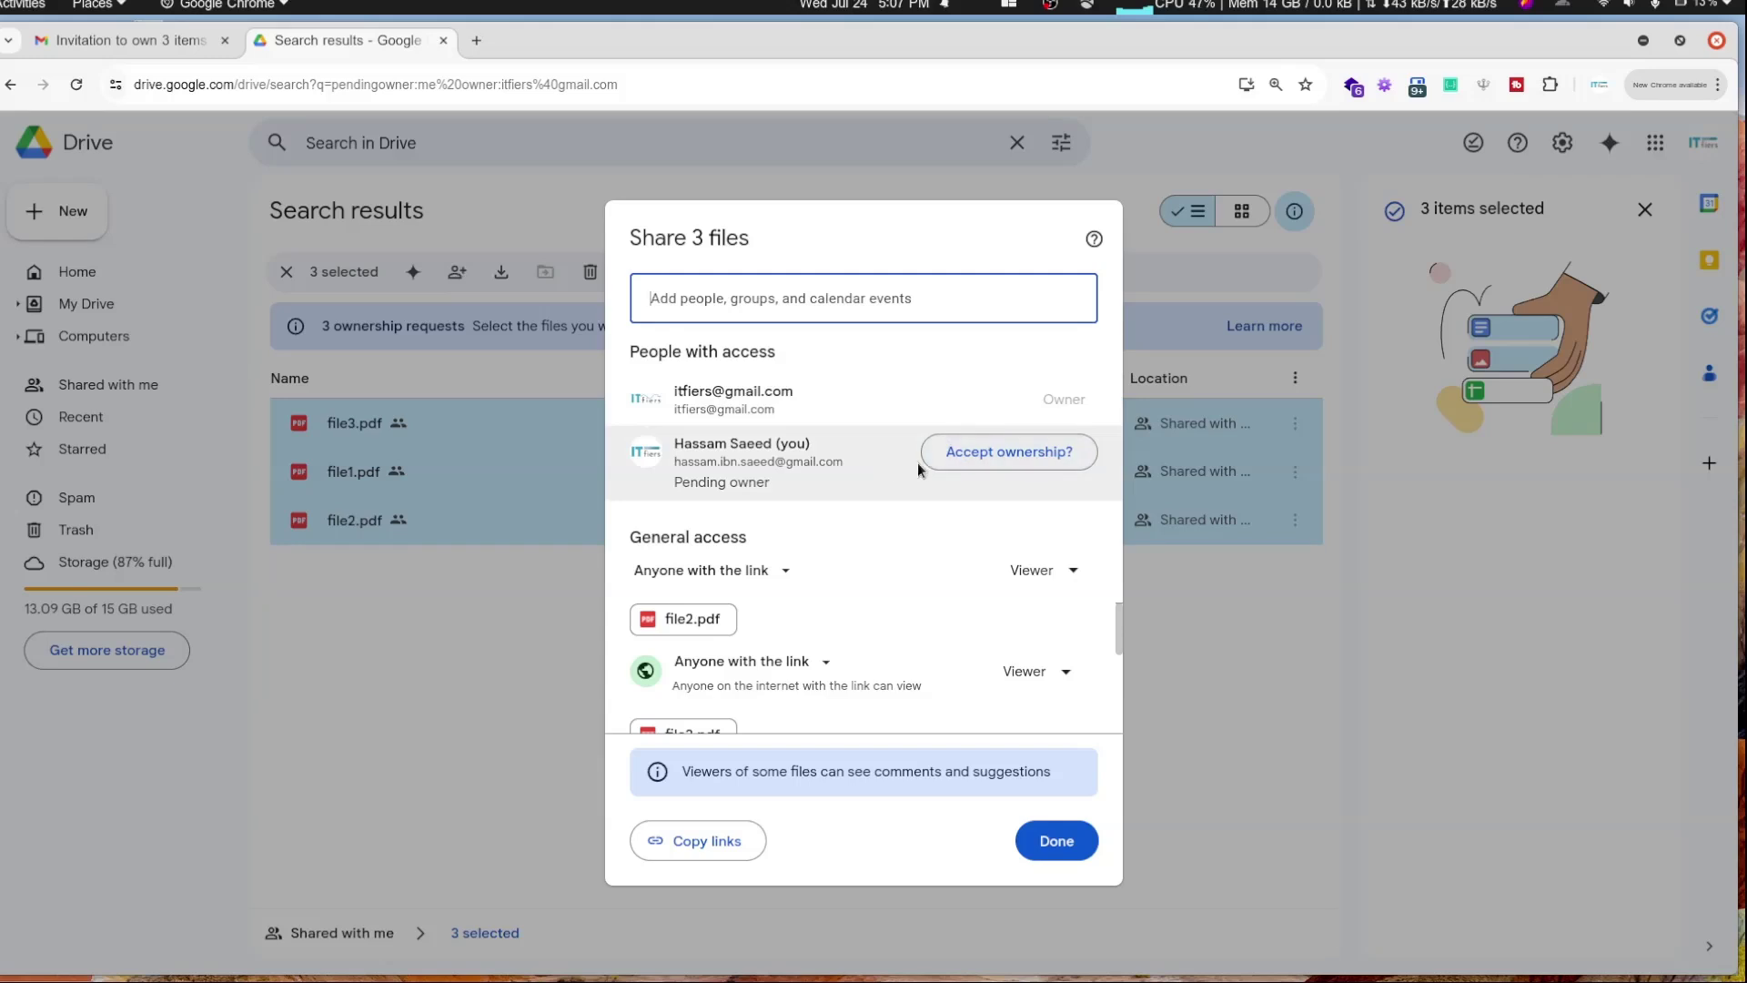
click(991, 460)
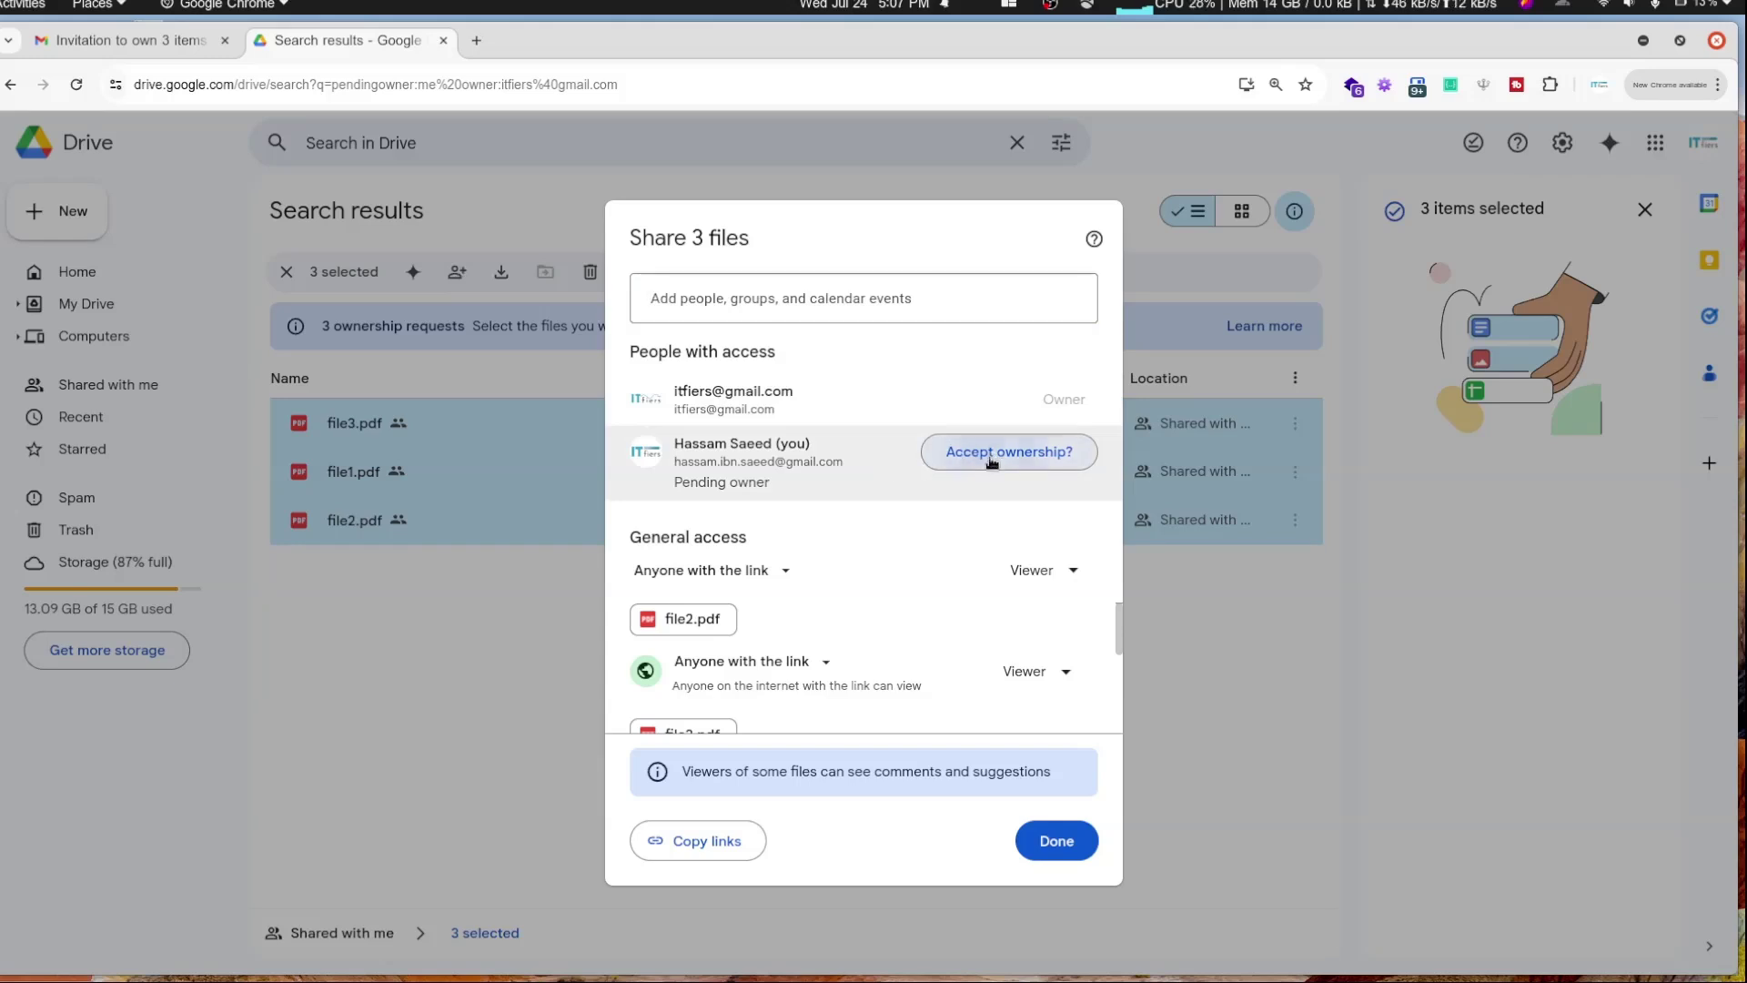
click(1016, 597)
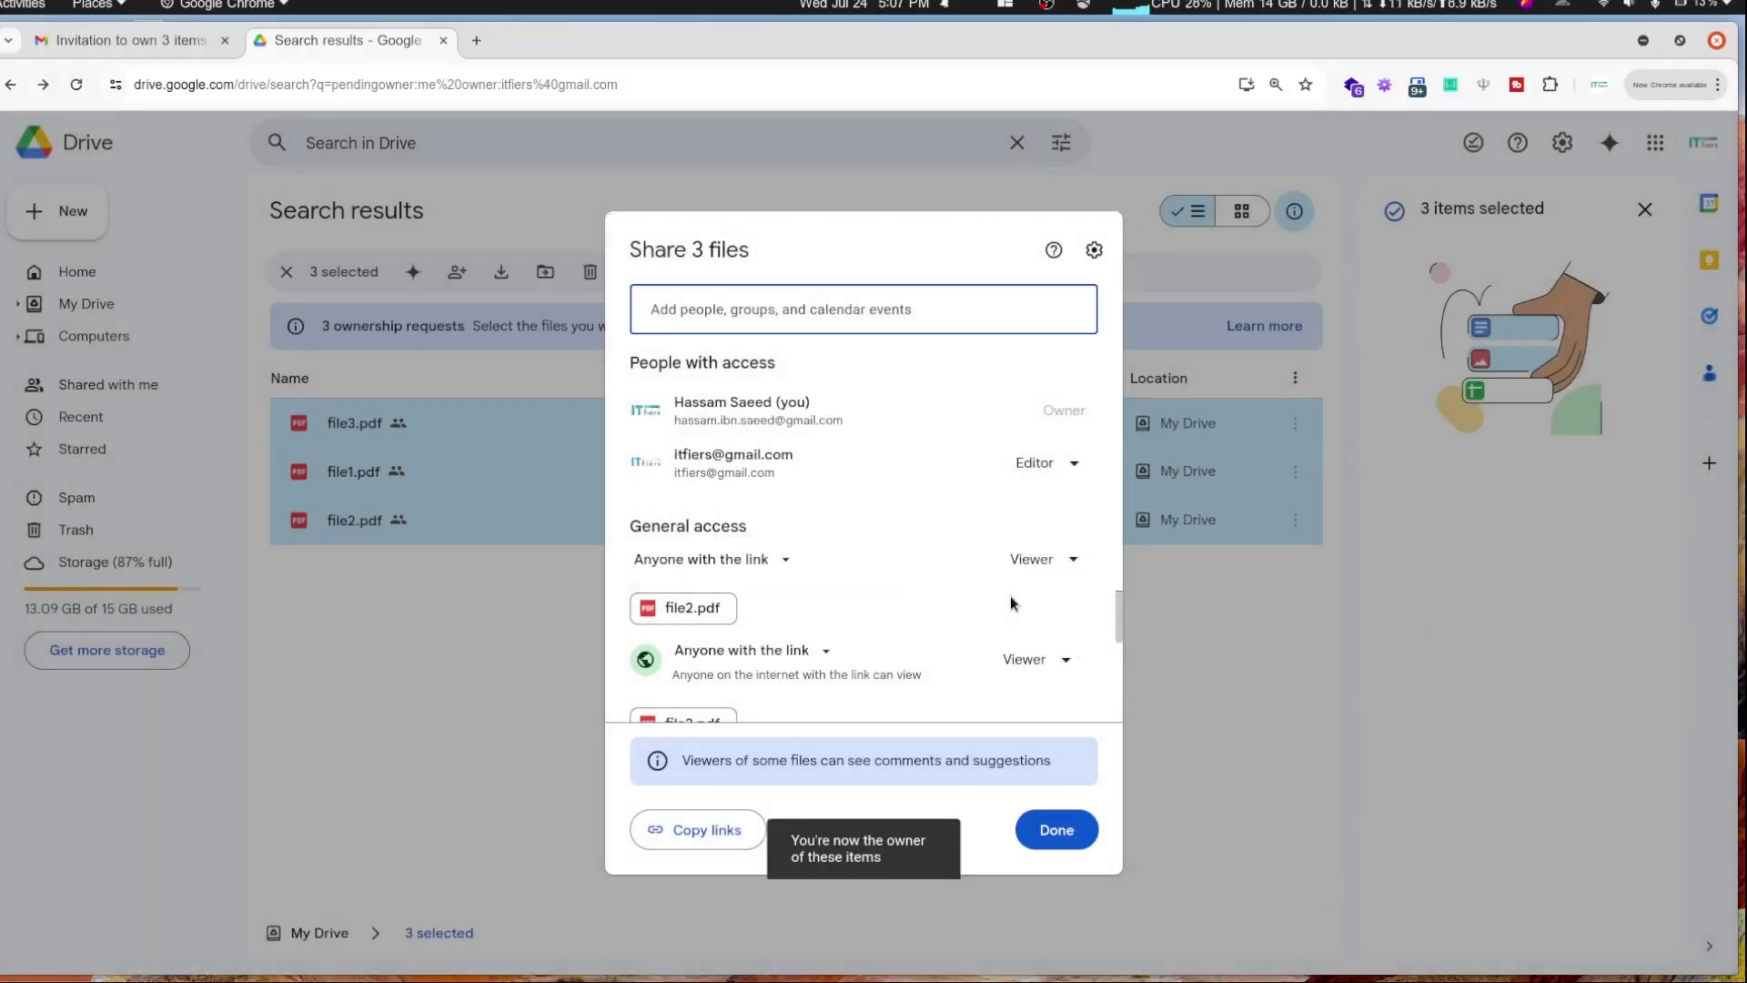
click(1056, 831)
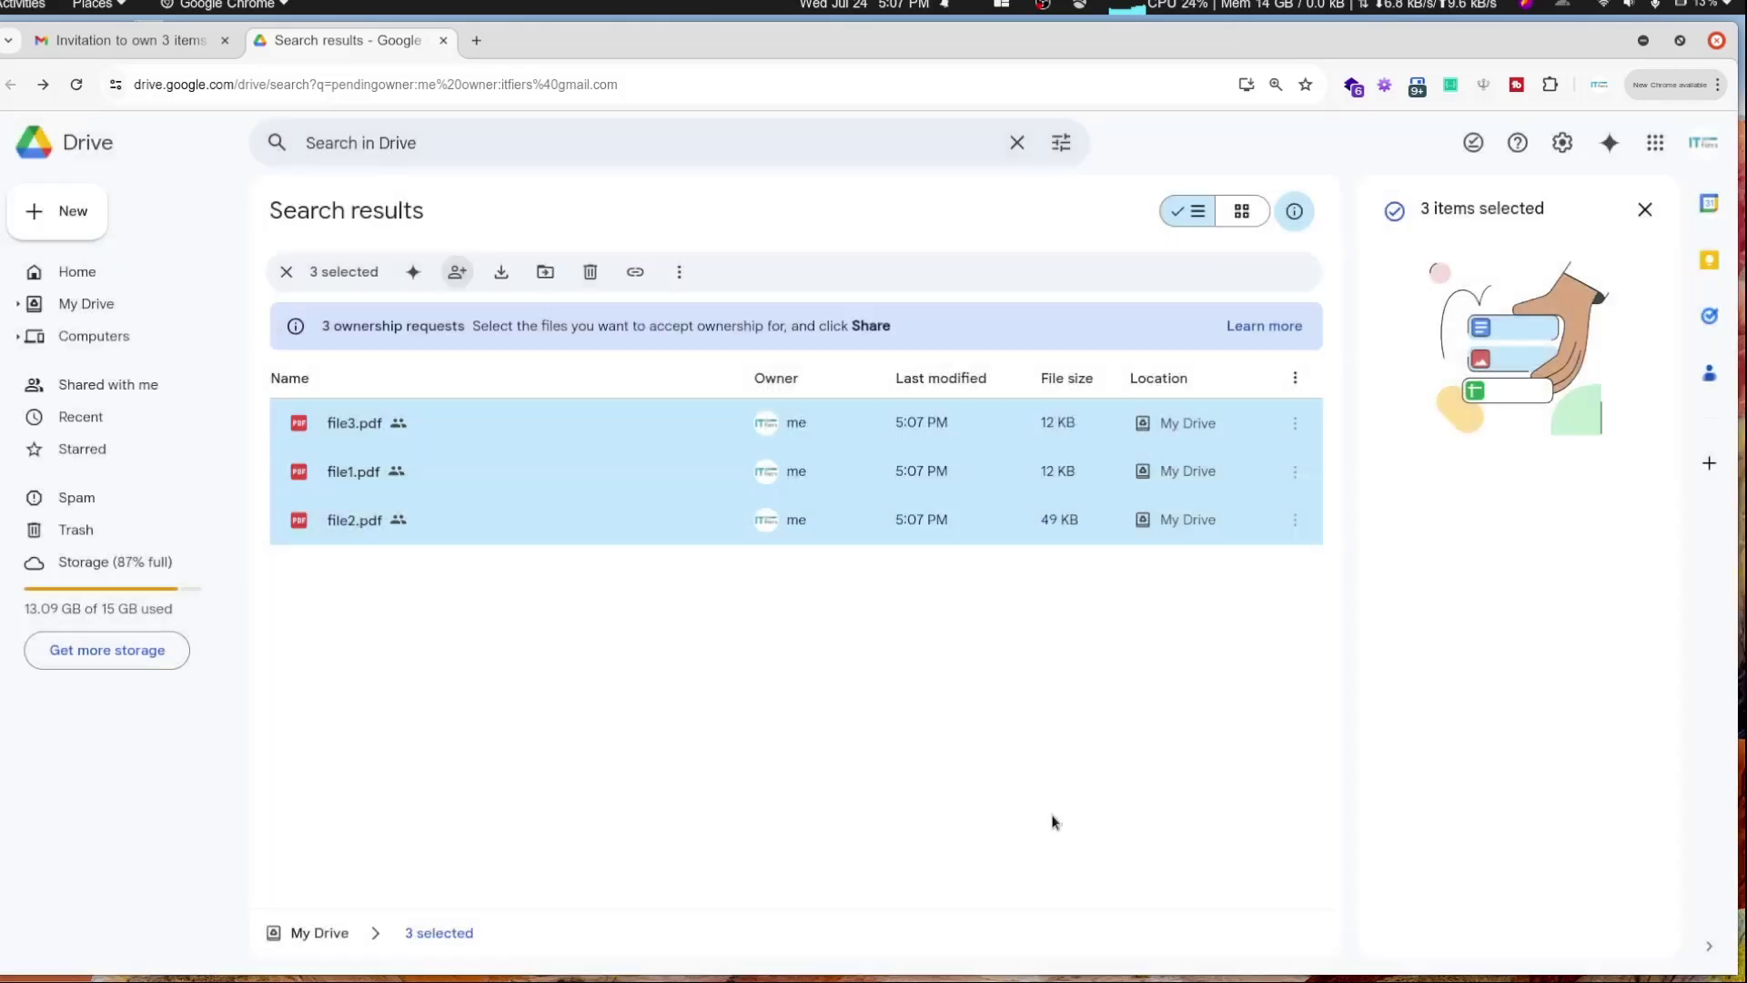